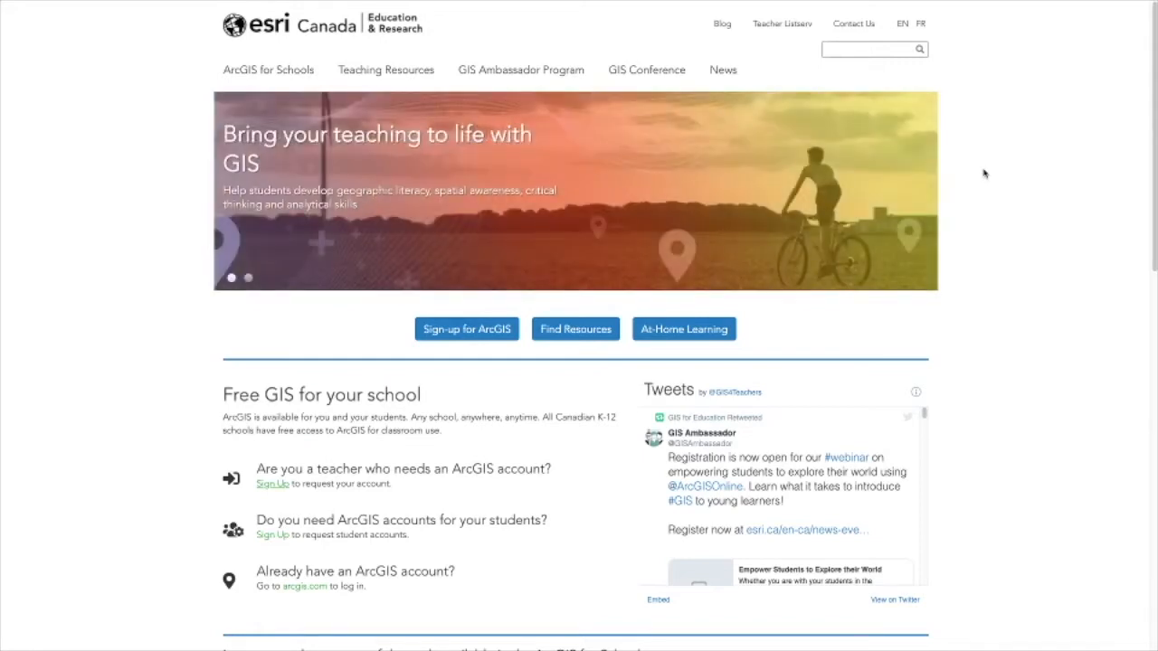
Step: Open the teacher sign-up form for ArcGIS for Schools, review its required fields, and close it
{"action": "scroll", "coordinate": [989, 189], "scroll_direction": "down", "scroll_amount": 1}
{"action": "scroll", "coordinate": [997, 194], "scroll_direction": "up", "scroll_amount": 1}
{"action": "mouse_move", "coordinate": [317, 3]}
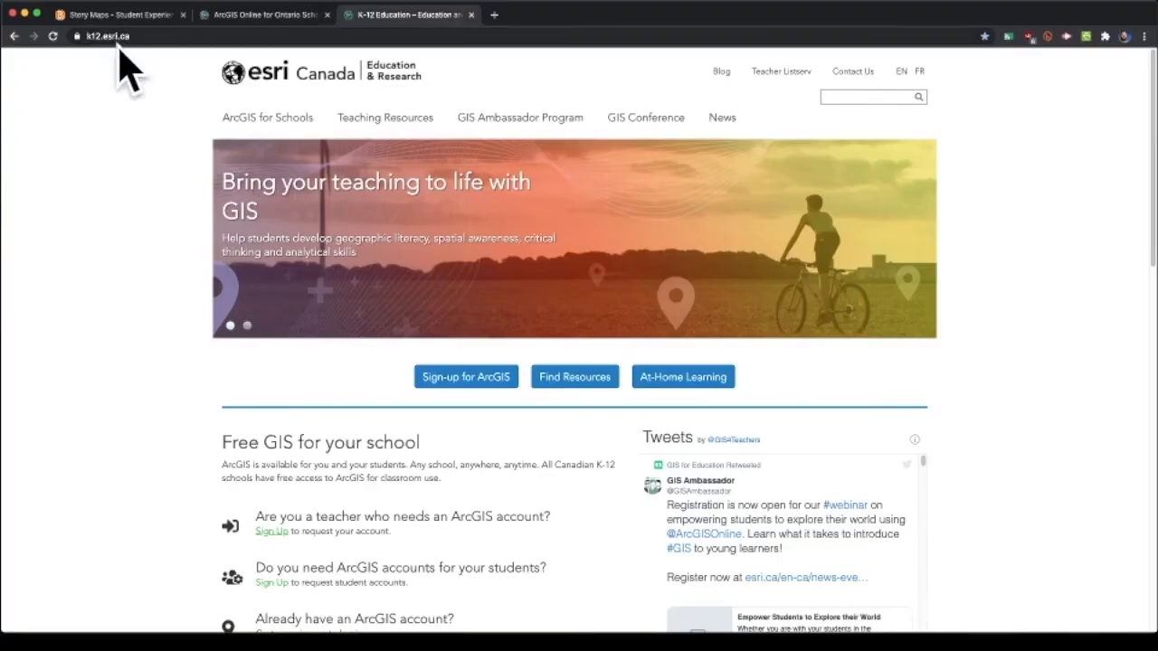
{"action": "scroll", "coordinate": [135, 175], "scroll_direction": "down", "scroll_amount": 5}
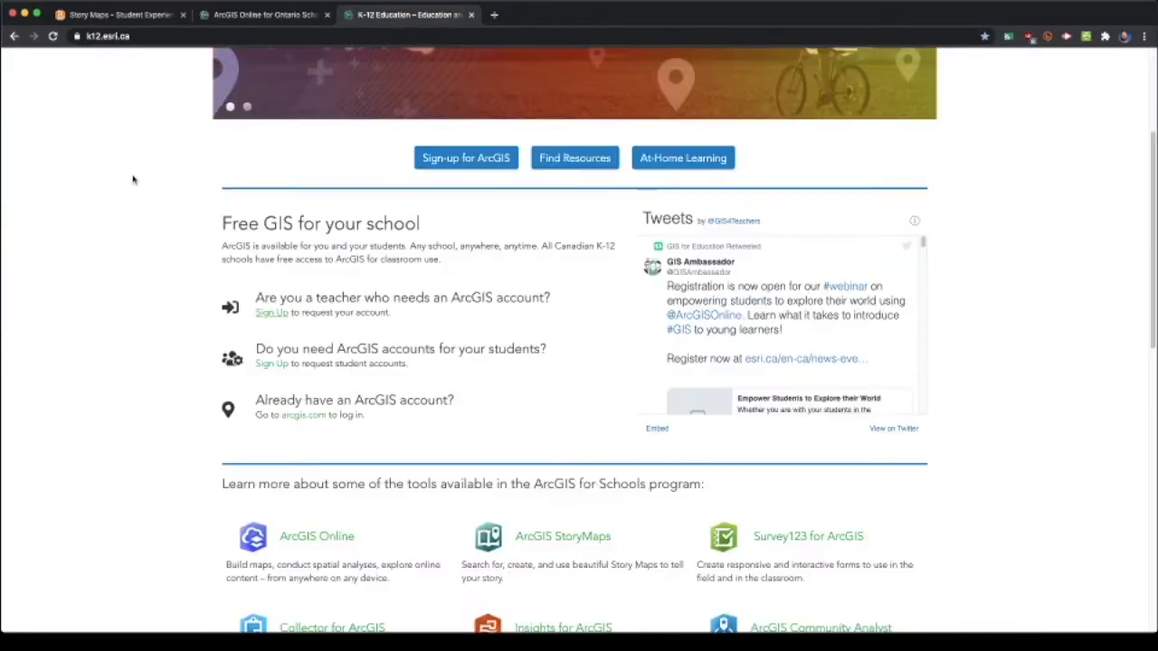
{"action": "left_click", "coordinate": [271, 313], "text": "super"}
{"action": "left_click", "coordinate": [512, 27]}
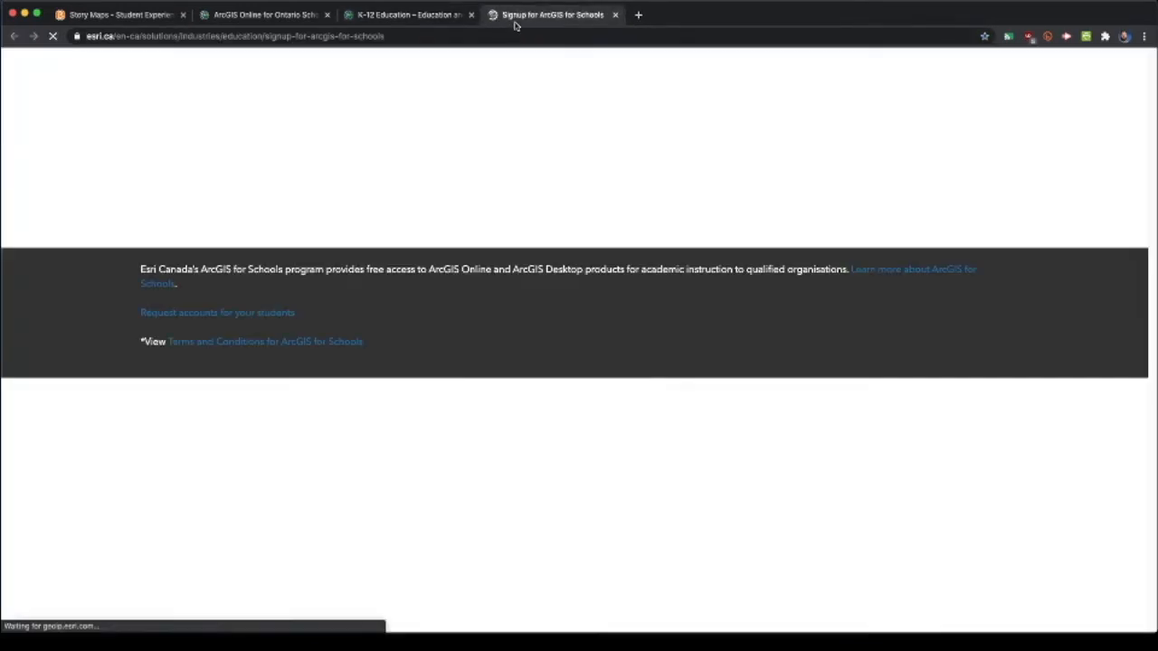
{"action": "scroll", "coordinate": [448, 272], "scroll_direction": "down", "scroll_amount": 2}
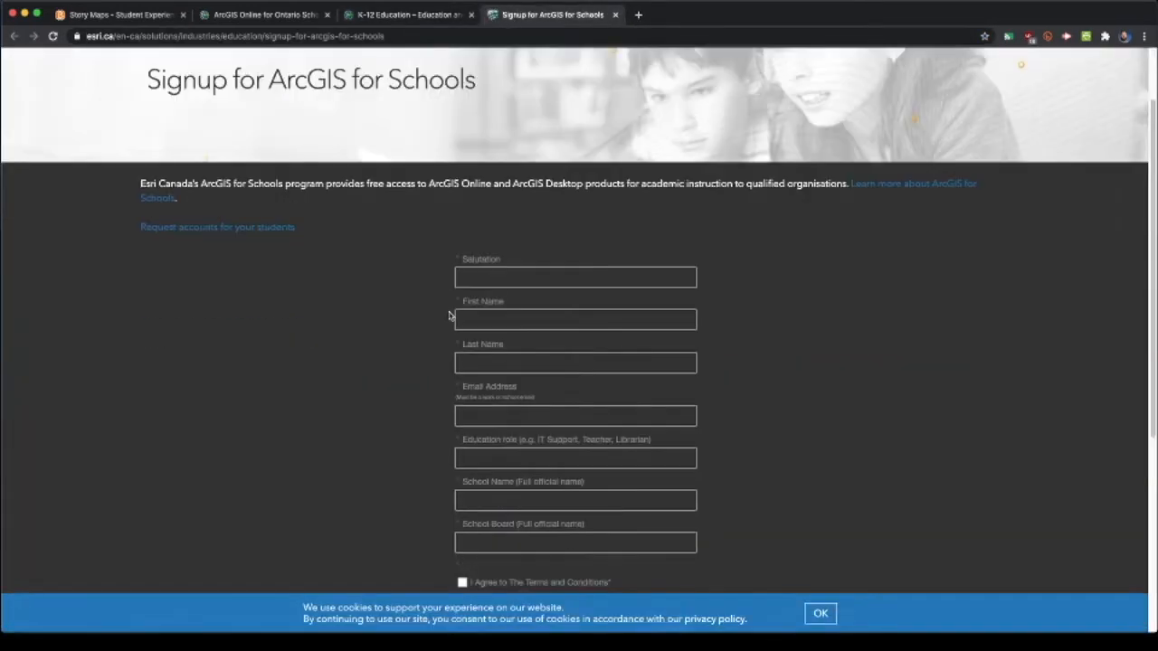
{"action": "scroll", "coordinate": [477, 322], "scroll_direction": "down", "scroll_amount": 1}
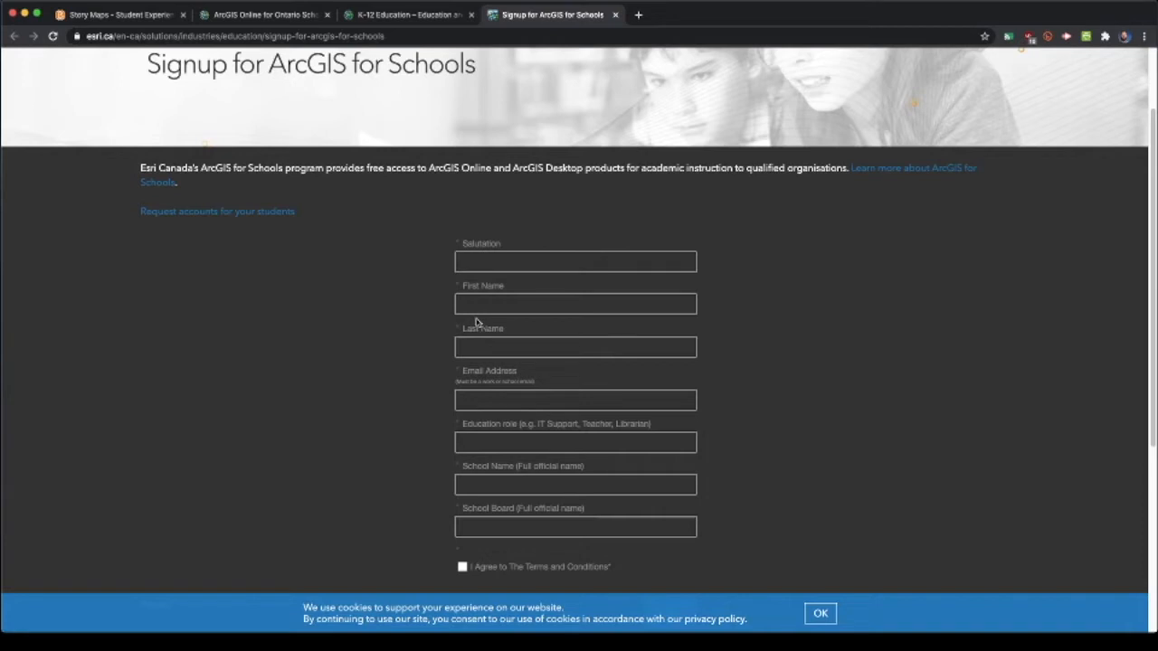
{"action": "scroll", "coordinate": [477, 323], "scroll_direction": "down", "scroll_amount": 5}
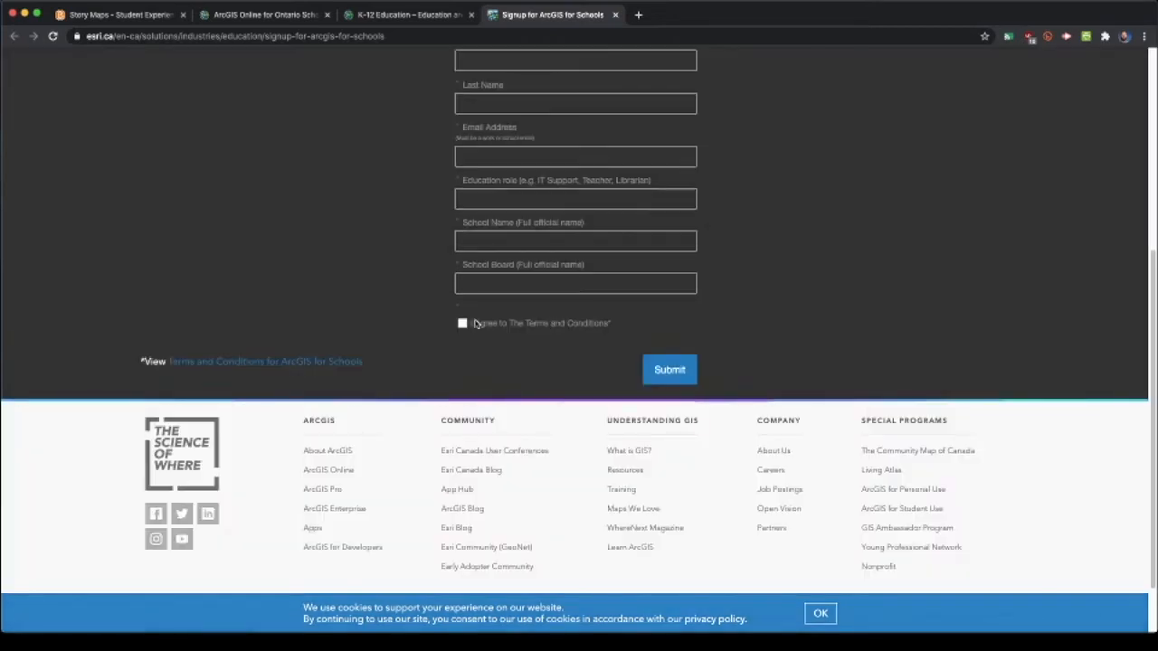
{"action": "key", "text": "super+w"}
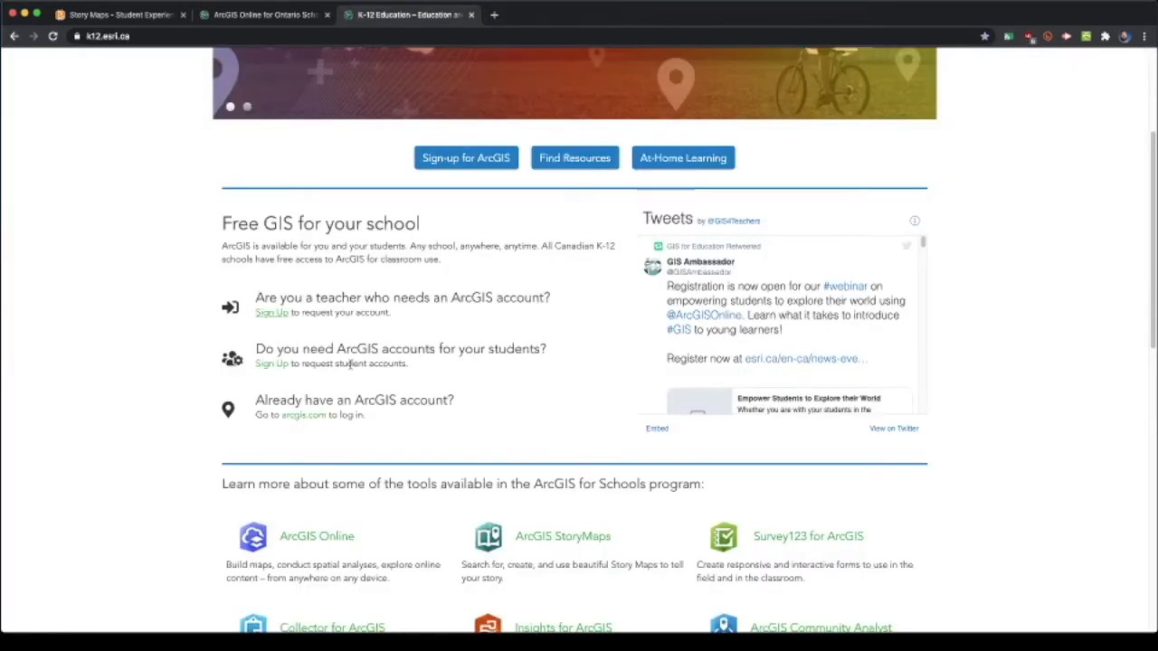
Step: Open the student account request form, examine its parent/educator and student information fields, and close it
{"action": "left_click", "coordinate": [270, 365]}
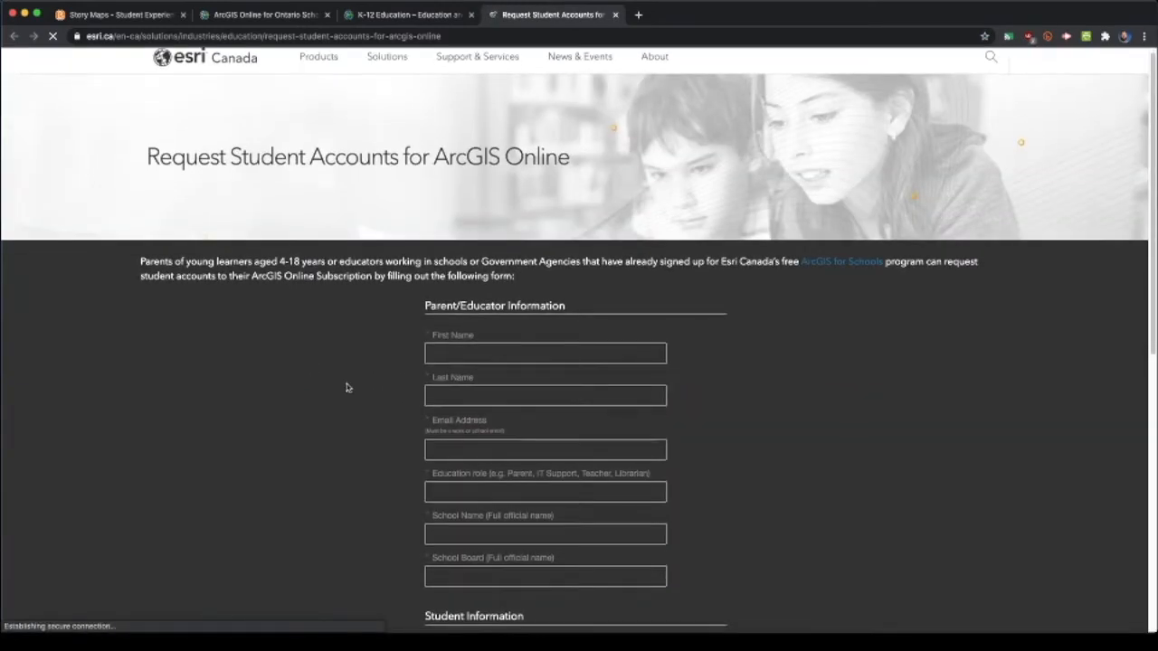
{"action": "scroll", "coordinate": [345, 388], "scroll_direction": "down", "scroll_amount": 2}
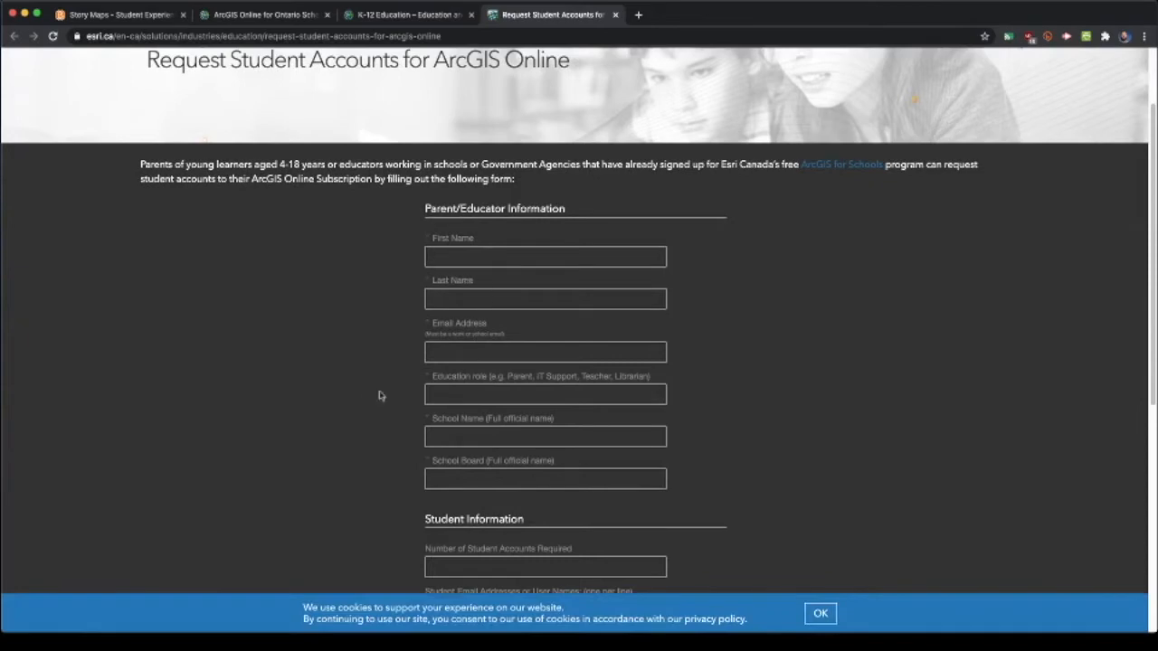
{"action": "scroll", "coordinate": [367, 390], "scroll_direction": "down", "scroll_amount": 2}
{"action": "scroll", "coordinate": [366, 391], "scroll_direction": "down", "scroll_amount": 1}
{"action": "left_click", "coordinate": [494, 508]}
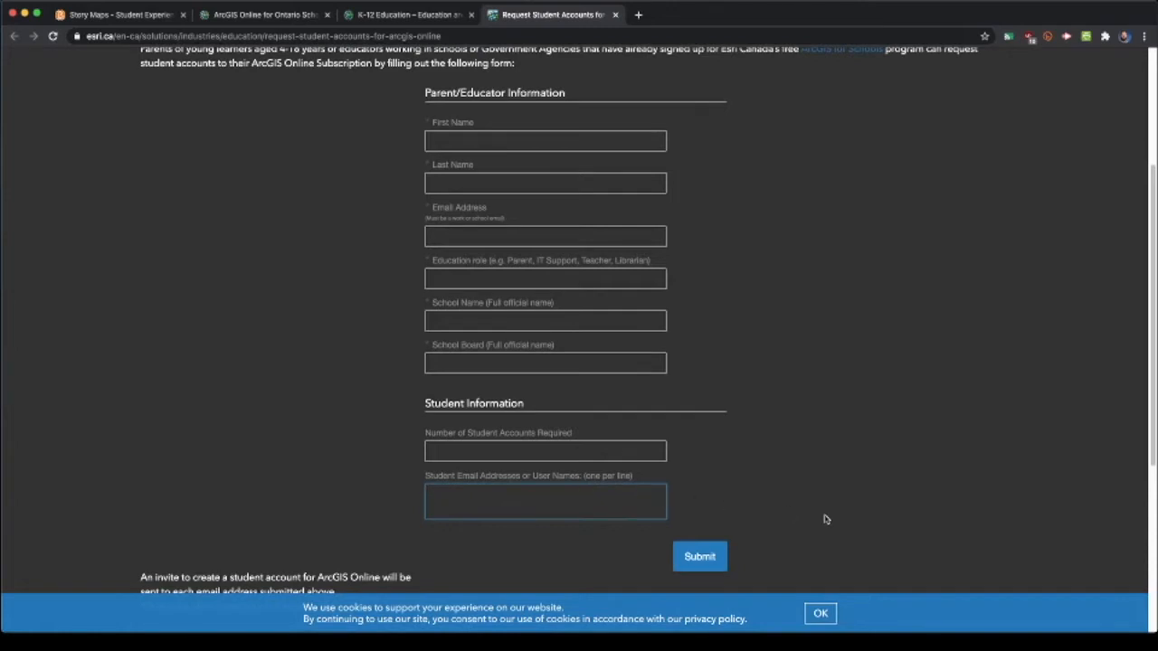
{"action": "scroll", "coordinate": [824, 520], "scroll_direction": "up", "scroll_amount": 1}
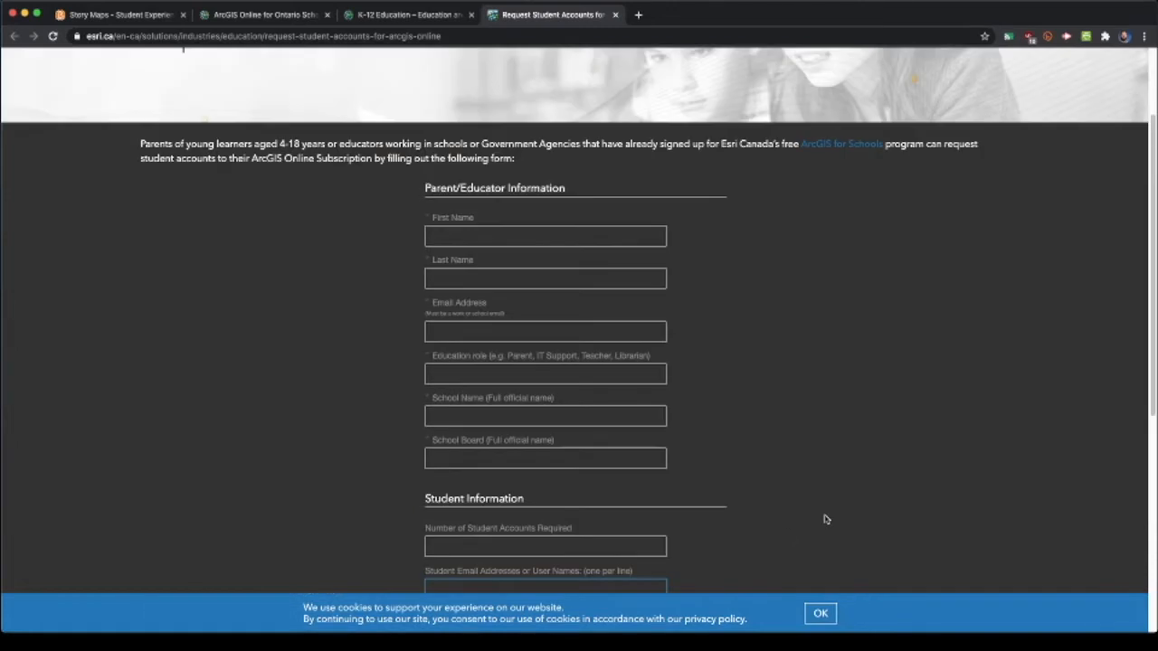
{"action": "scroll", "coordinate": [825, 519], "scroll_direction": "down", "scroll_amount": 1}
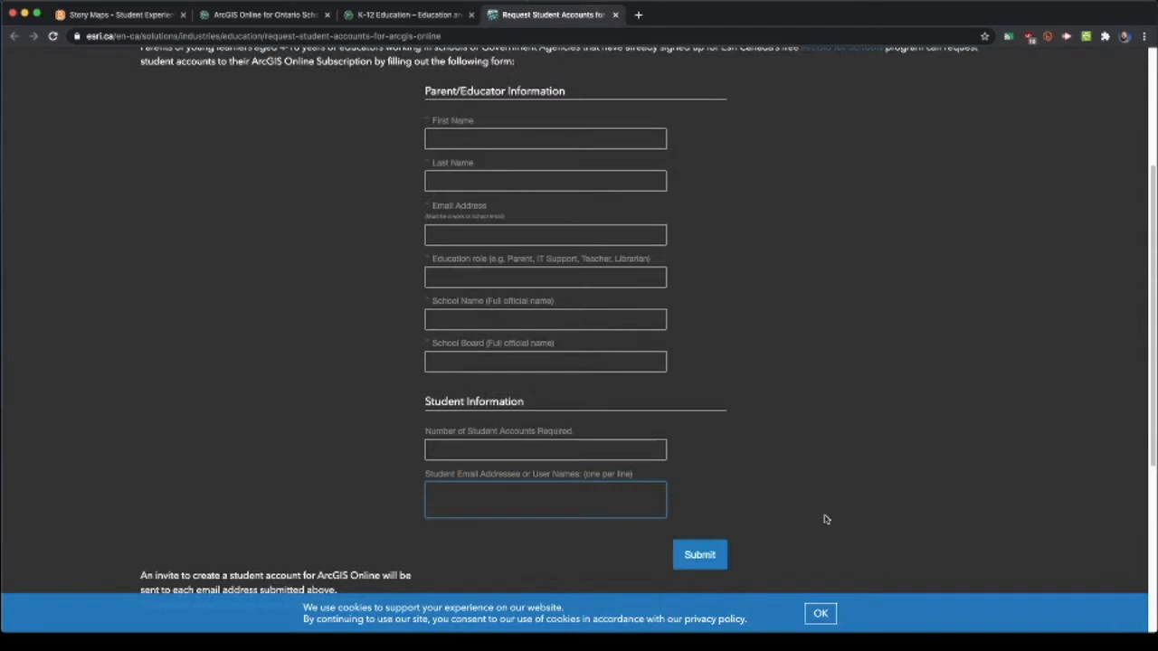
{"action": "scroll", "coordinate": [825, 517], "scroll_direction": "up", "scroll_amount": 1}
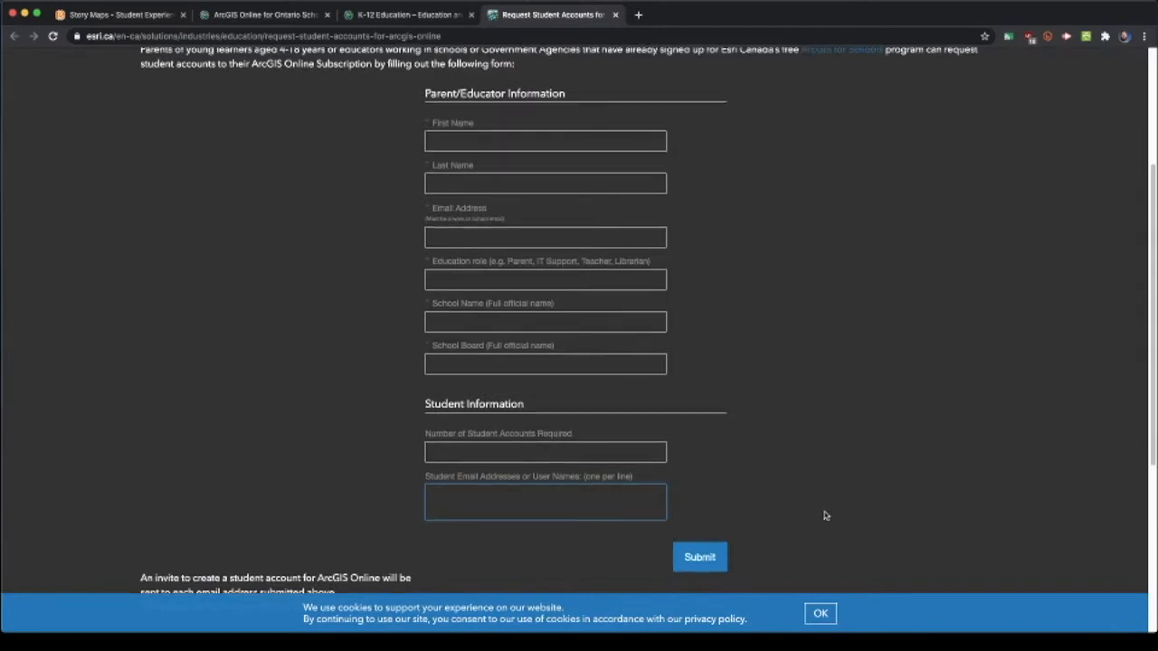
{"action": "scroll", "coordinate": [825, 517], "scroll_direction": "up", "scroll_amount": 2}
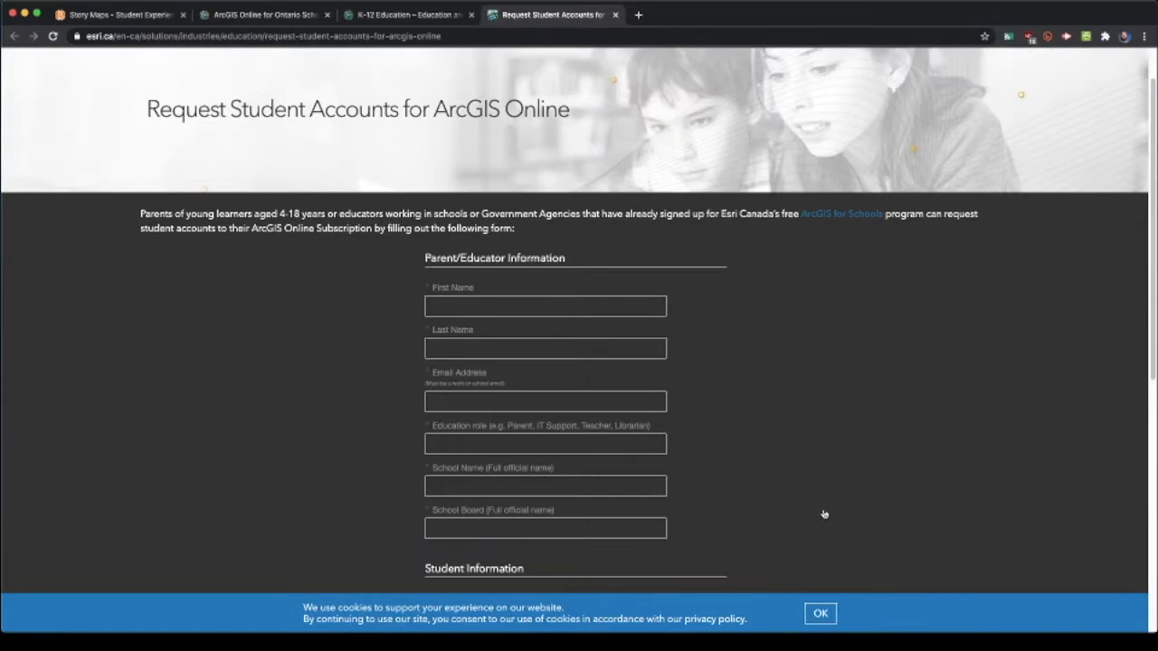
{"action": "key", "text": "super+w"}
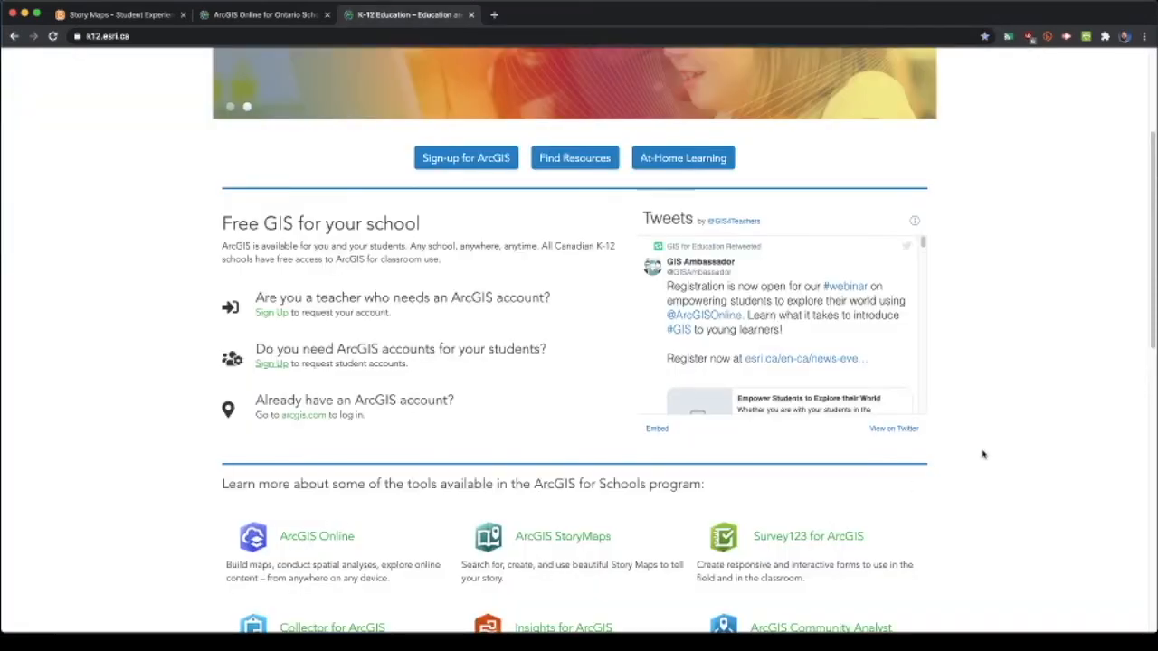
{"action": "scroll", "coordinate": [984, 455], "scroll_direction": "down", "scroll_amount": 4}
{"action": "scroll", "coordinate": [984, 455], "scroll_direction": "up", "scroll_amount": 7}
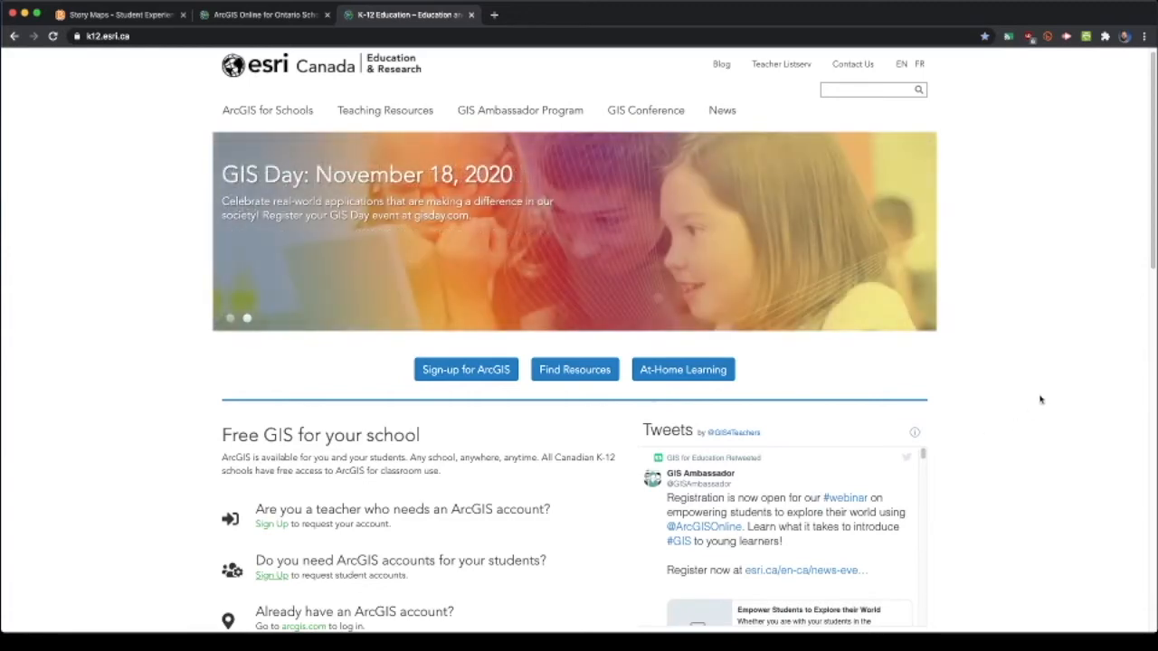
Step: Switch to the ArcGIS Online for Ontario Schools site, sign in with the saved ArcGIS login, and go to its home page
{"action": "key", "text": "ctrl+shift+Tab"}
{"action": "left_click", "coordinate": [930, 68]}
{"action": "left_click", "coordinate": [943, 273]}
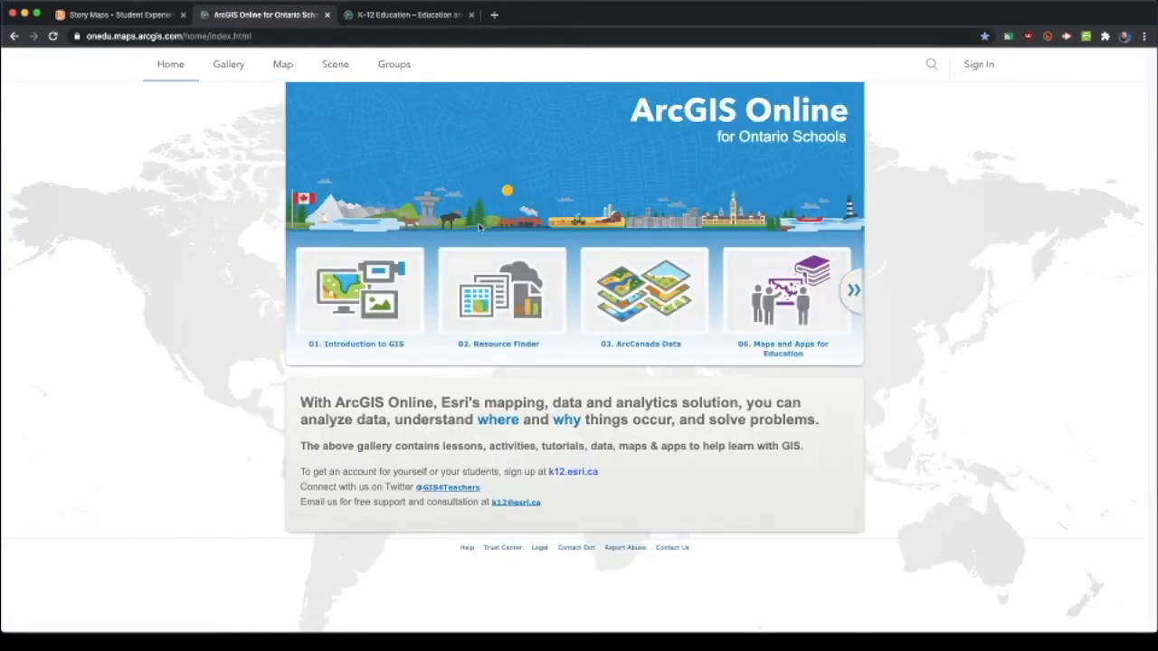
{"action": "left_click", "coordinate": [992, 68]}
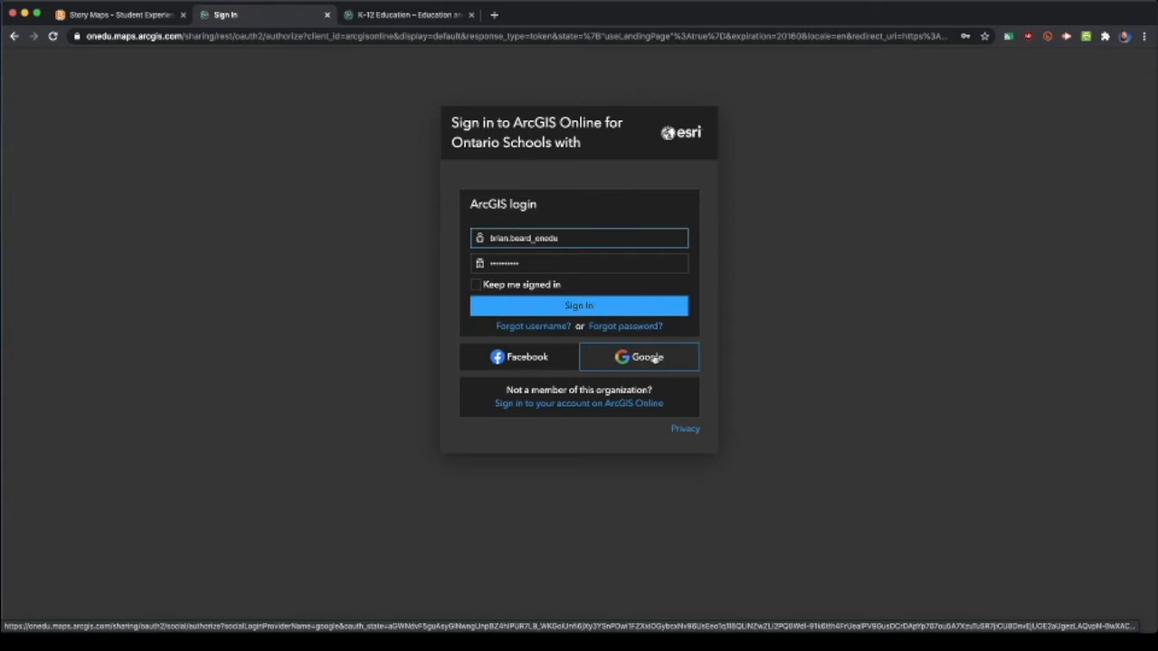
{"action": "left_click", "coordinate": [587, 307]}
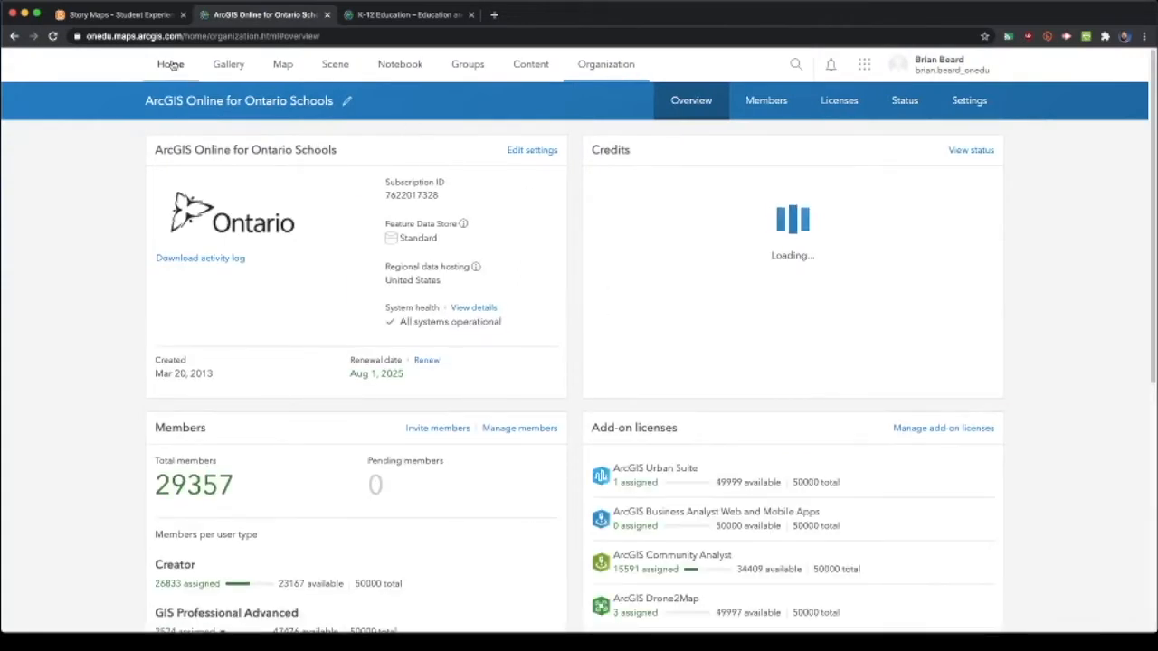
{"action": "left_click", "coordinate": [170, 64]}
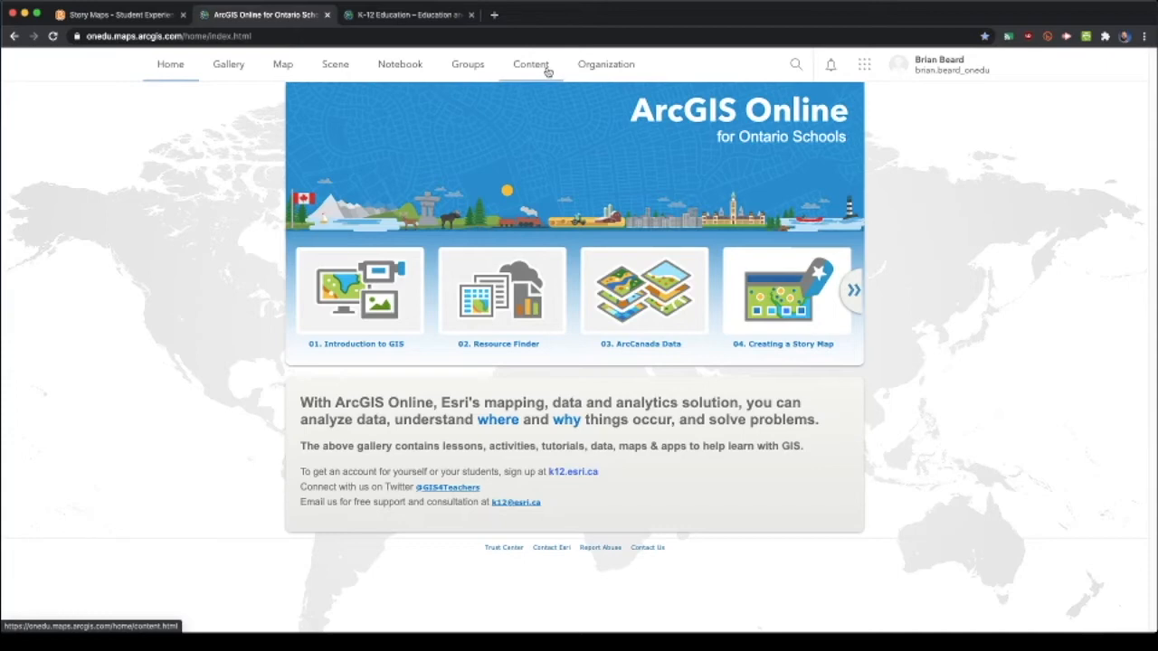
Step: Start a new group named CGC1D=03 and give it the tag cgc1d
{"action": "left_click", "coordinate": [468, 64]}
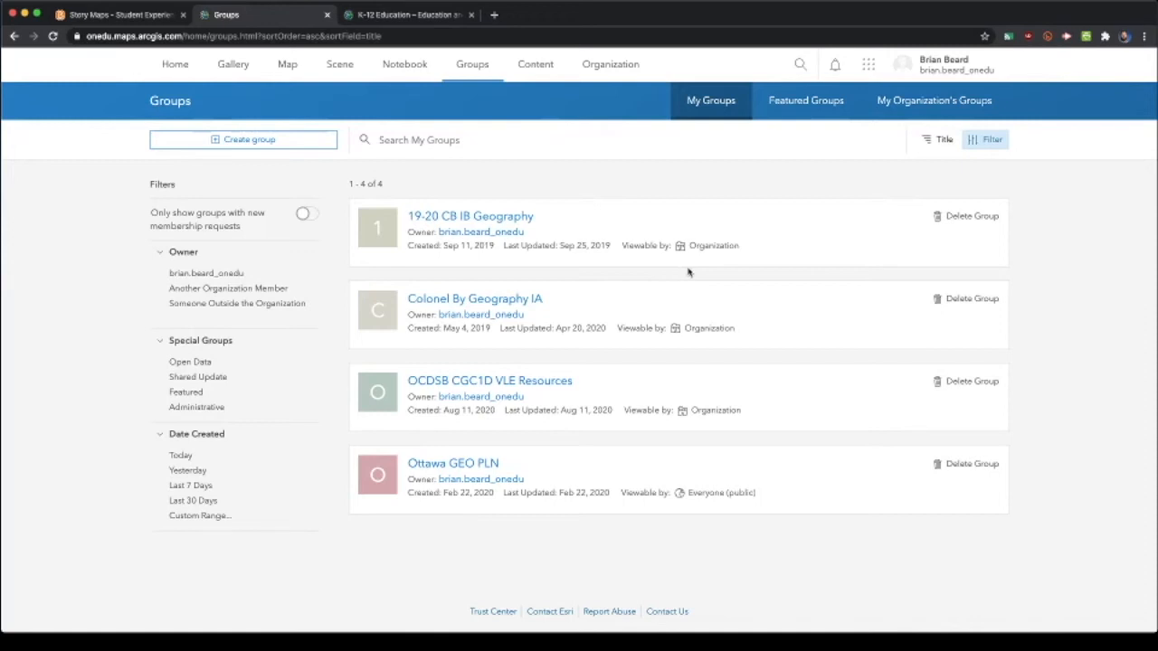
{"action": "left_click", "coordinate": [255, 140]}
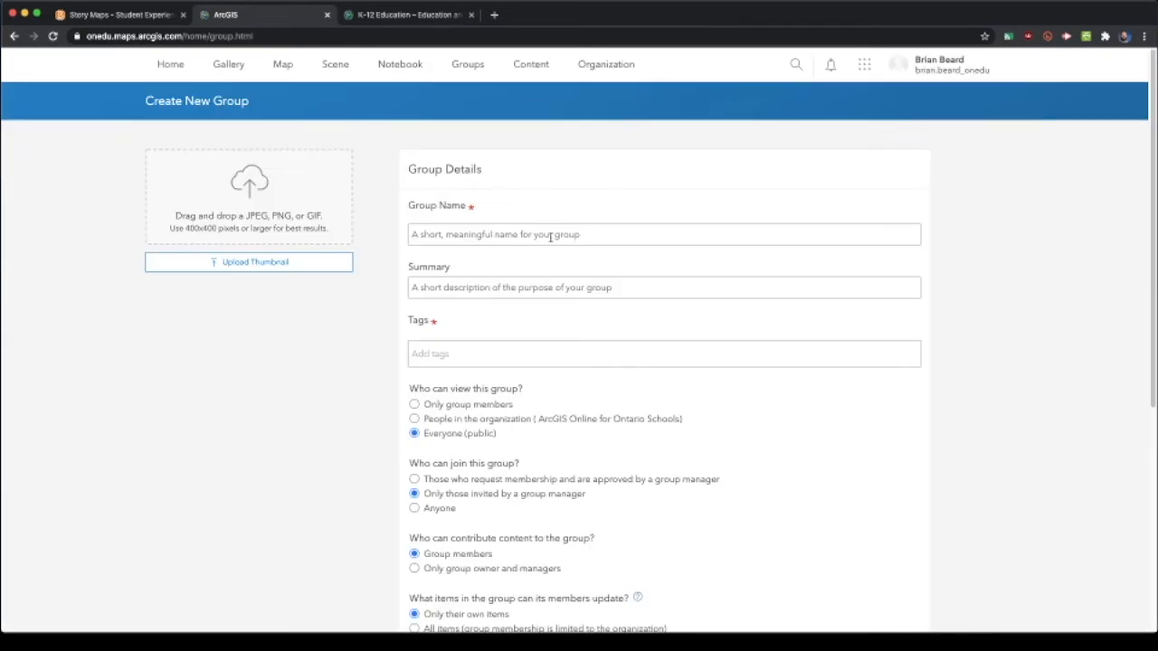
{"action": "left_click", "coordinate": [550, 237]}
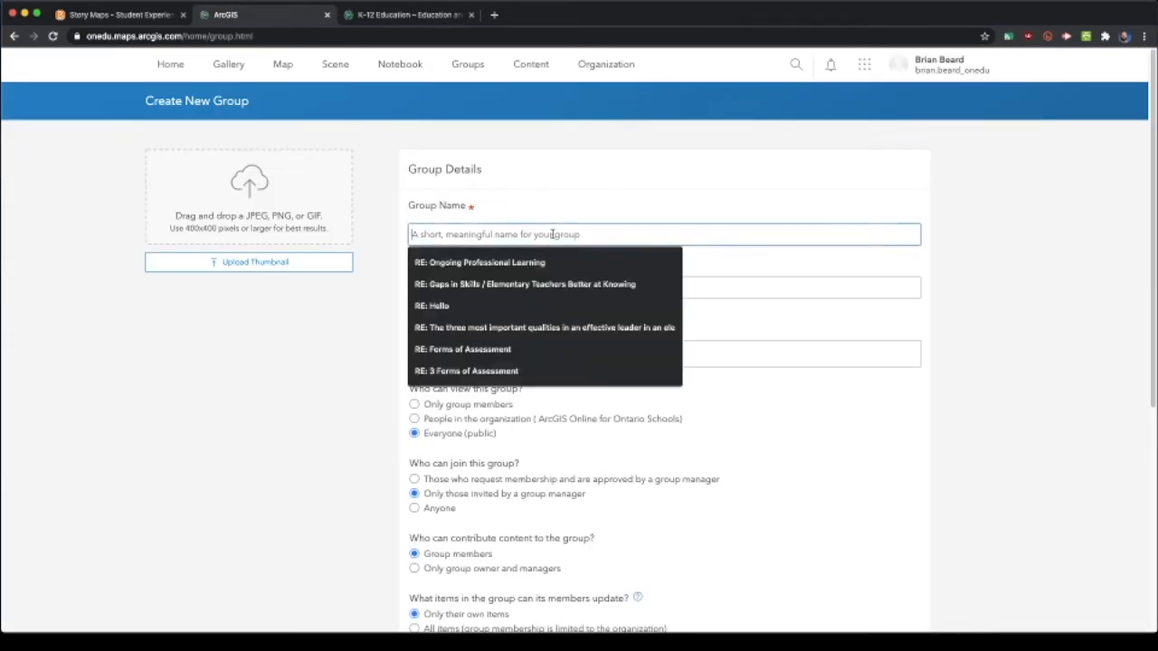
{"action": "left_click", "coordinate": [745, 191]}
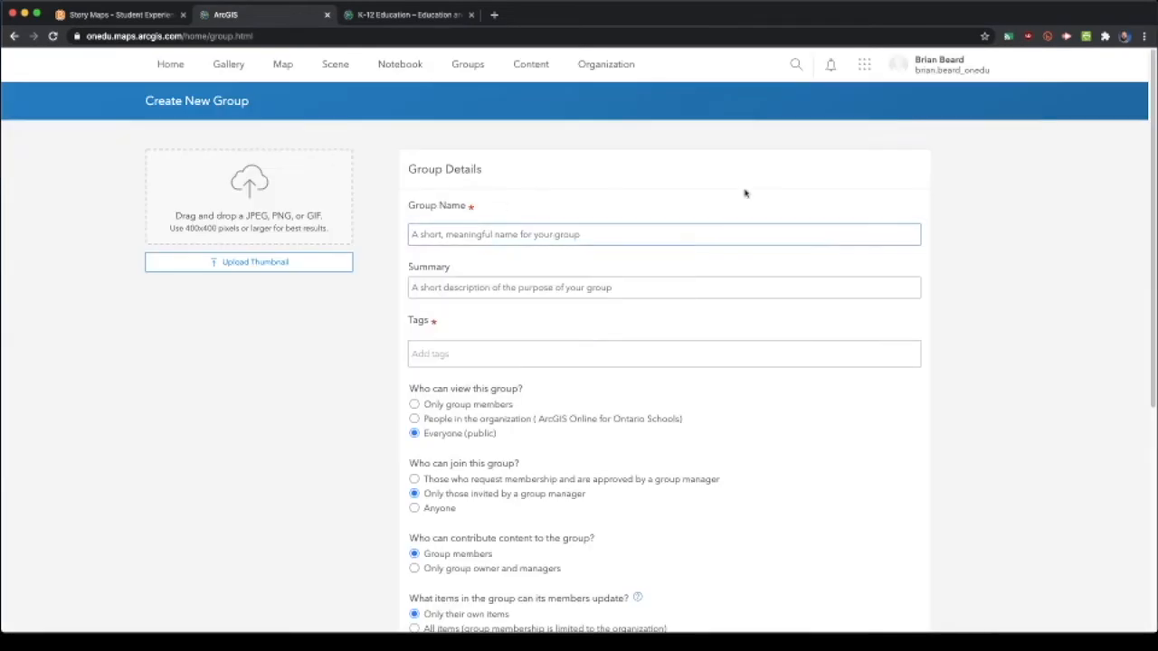
{"action": "left_click", "coordinate": [678, 233]}
{"action": "type", "text": "CGCI"}
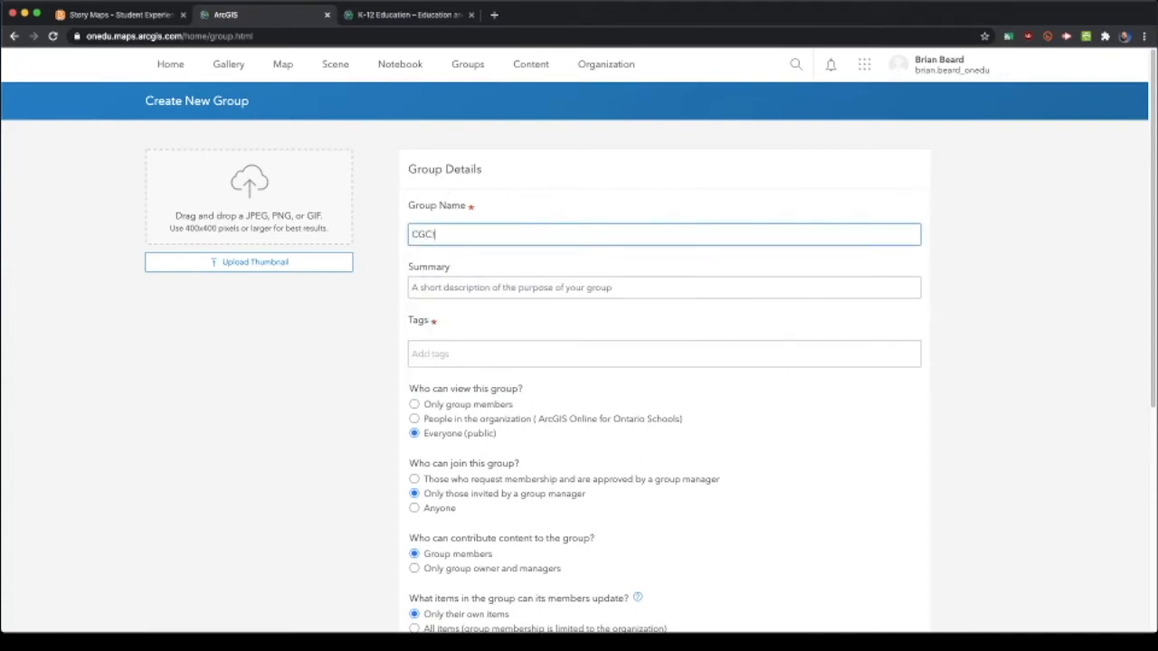
{"action": "type", "text": "D=03"}
{"action": "left_click", "coordinate": [614, 344]}
{"action": "type", "text": "cgc1d"}
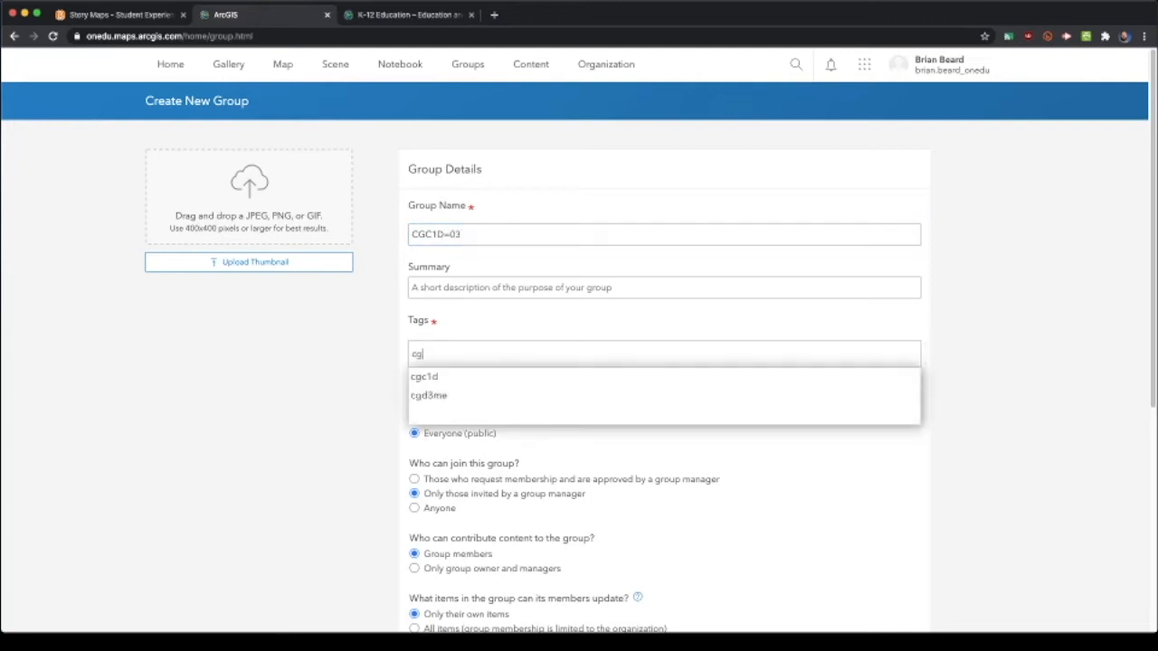
{"action": "key", "text": "Return"}
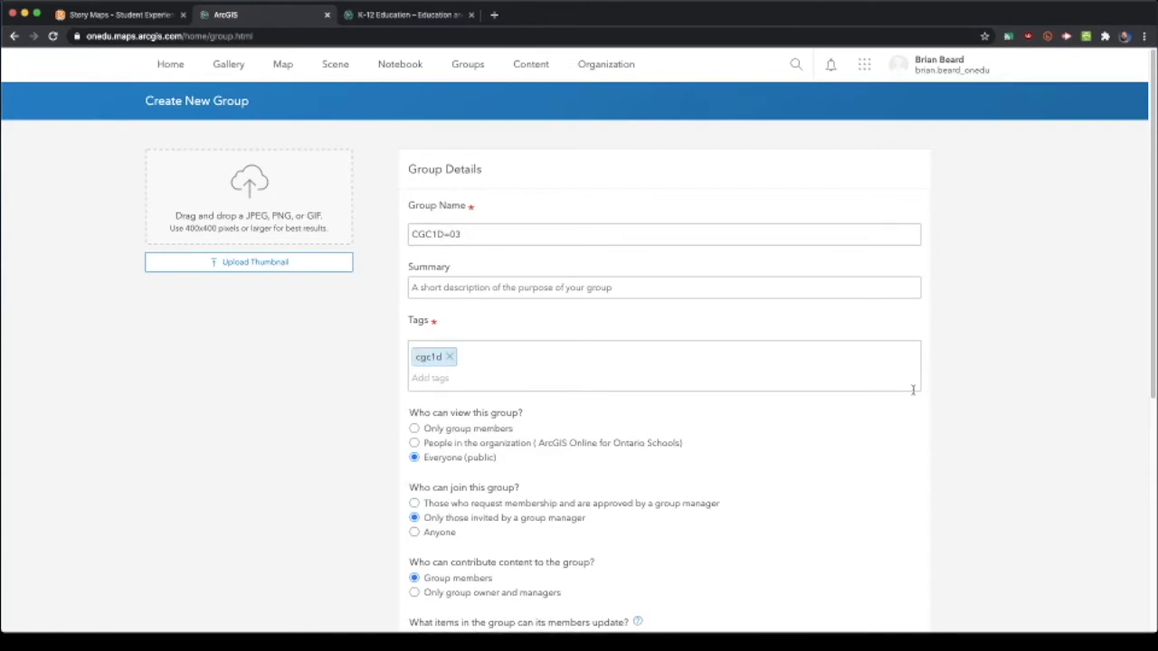
Step: Make the group viewable by people in the organization (ArcGIS Online for Ontario Schools)
{"action": "scroll", "coordinate": [912, 393], "scroll_direction": "down", "scroll_amount": 1}
{"action": "scroll", "coordinate": [922, 396], "scroll_direction": "down", "scroll_amount": 4}
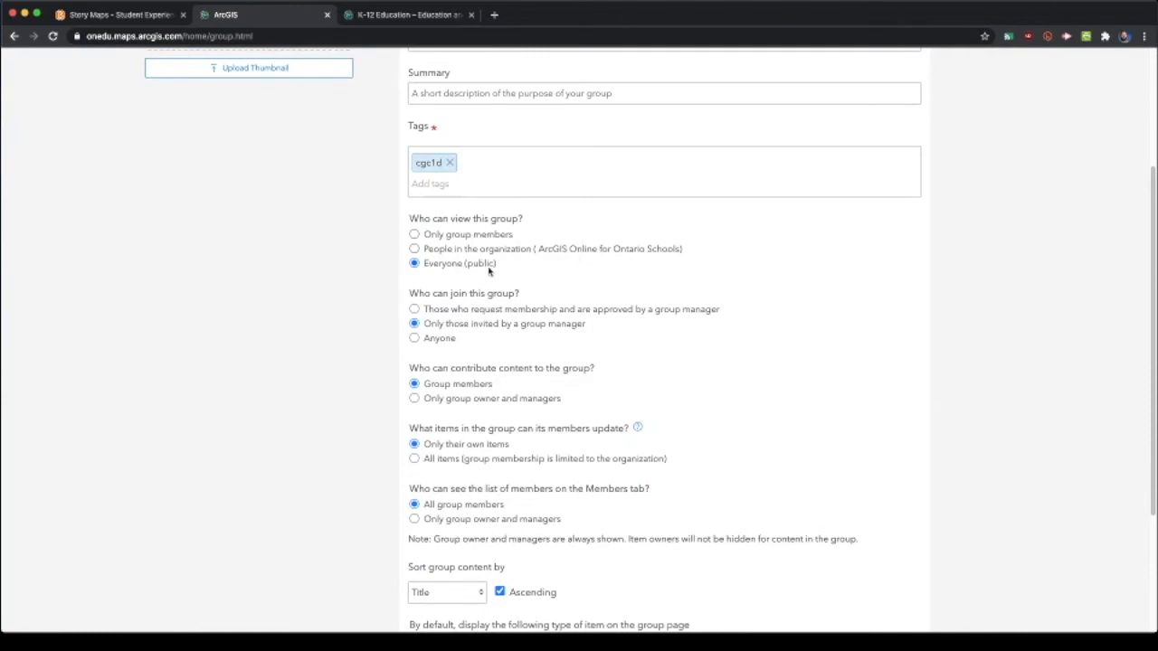
{"action": "left_click", "coordinate": [438, 250]}
Step: Review the group's options for who can contribute content, which items members can update, and who sees the member list
{"action": "scroll", "coordinate": [459, 327], "scroll_direction": "down", "scroll_amount": 2}
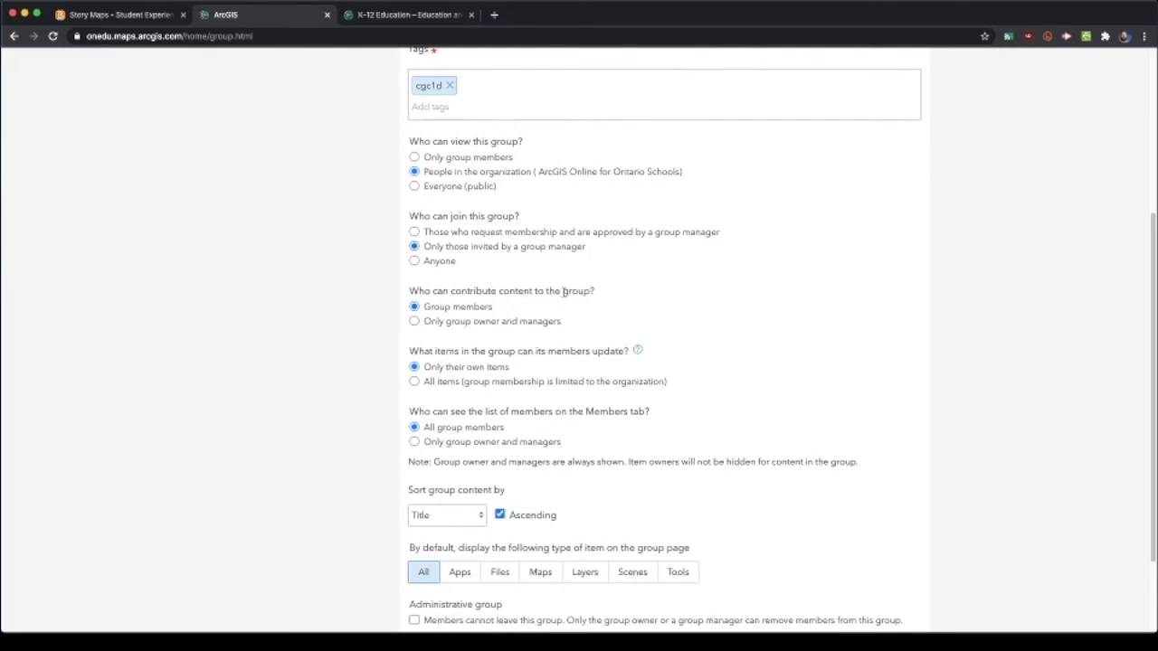
{"action": "triple_click", "coordinate": [432, 307]}
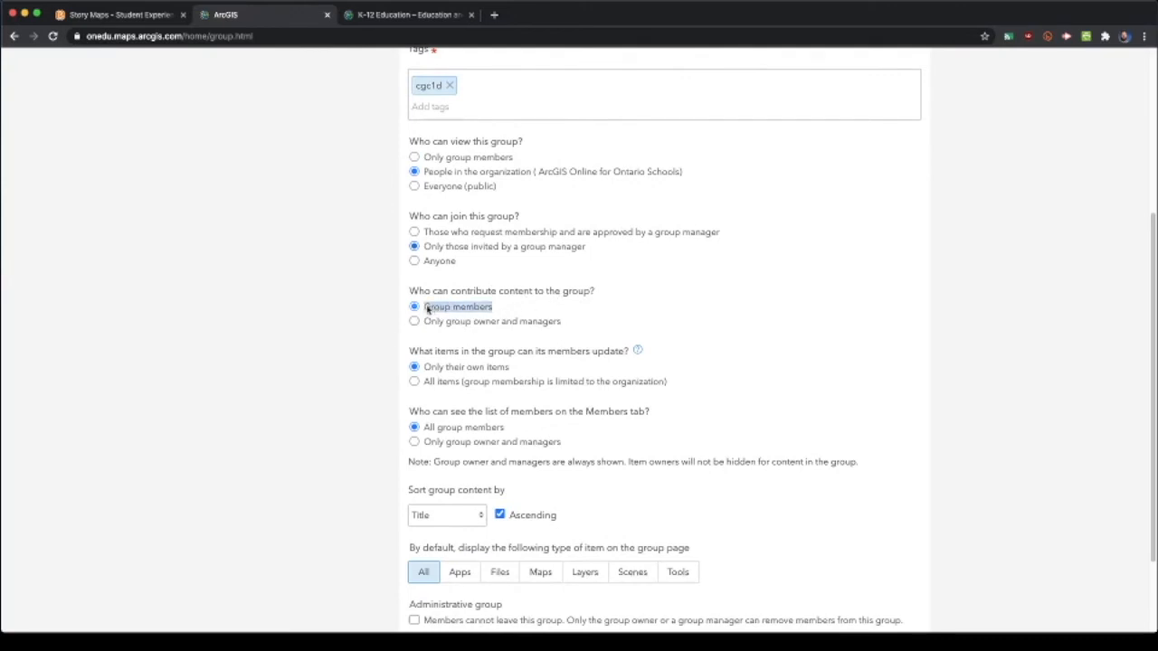
{"action": "left_click", "coordinate": [490, 312]}
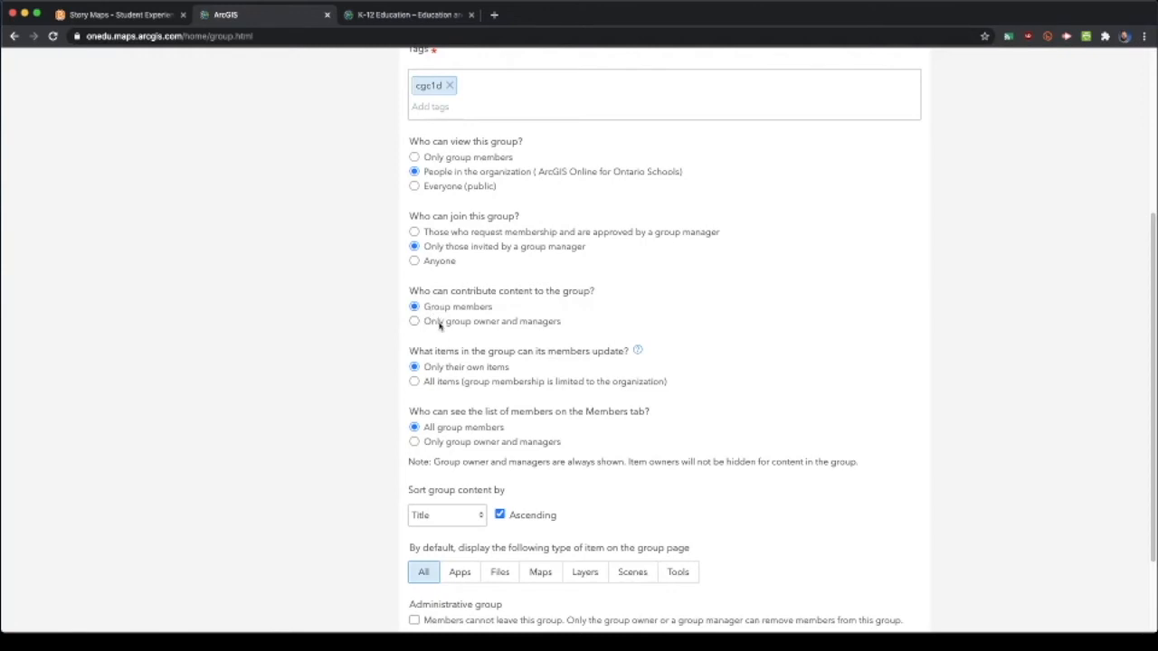
{"action": "scroll", "coordinate": [375, 368], "scroll_direction": "down", "scroll_amount": 1}
{"action": "scroll", "coordinate": [375, 369], "scroll_direction": "down", "scroll_amount": 1}
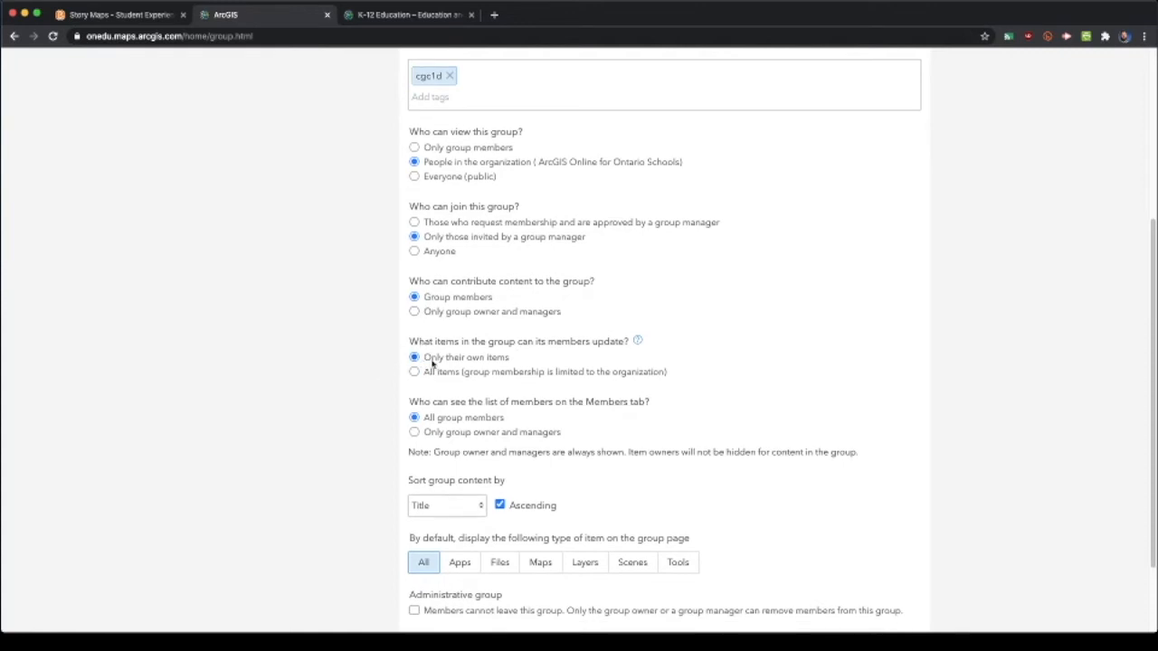
{"action": "left_click_drag", "start_coordinate": [430, 341], "coordinate": [629, 342]}
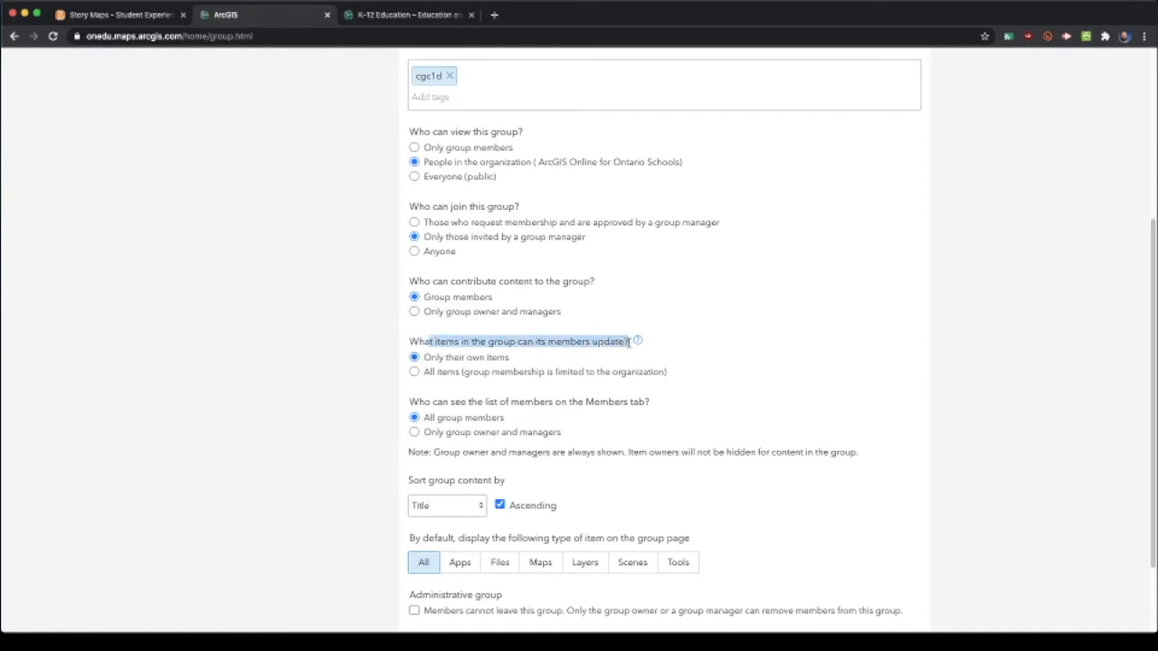
{"action": "left_click", "coordinate": [509, 359]}
{"action": "scroll", "coordinate": [505, 411], "scroll_direction": "down", "scroll_amount": 1}
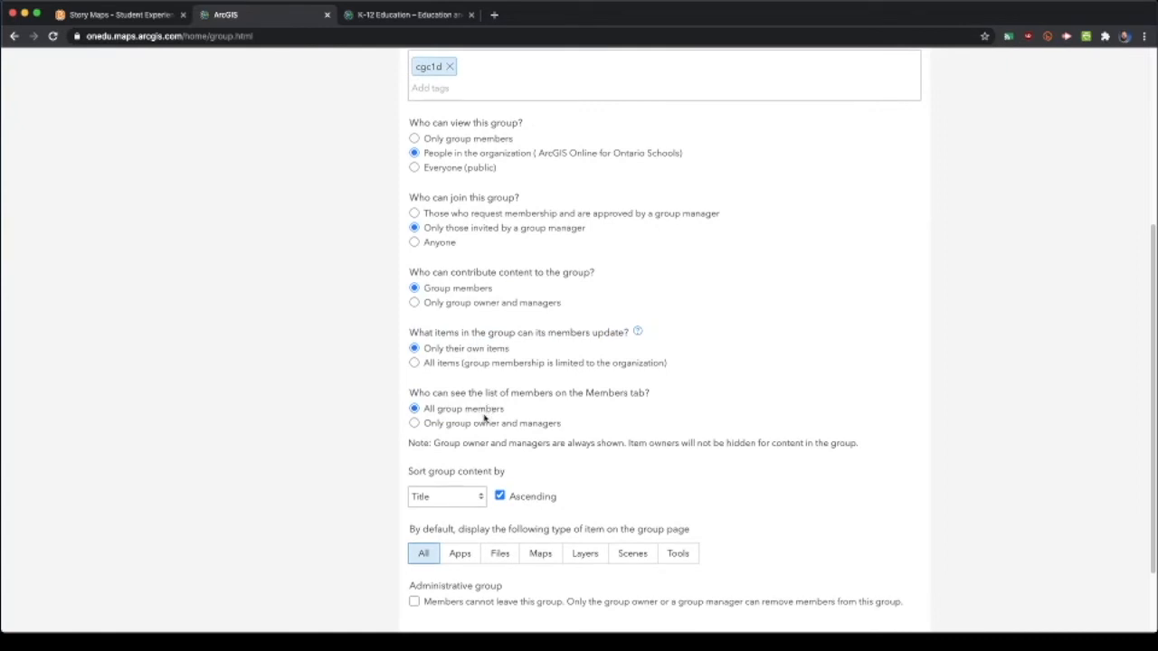
Step: Check the remaining group settings and save the new group
{"action": "scroll", "coordinate": [579, 483], "scroll_direction": "down", "scroll_amount": 1}
{"action": "scroll", "coordinate": [602, 497], "scroll_direction": "up", "scroll_amount": 3}
{"action": "scroll", "coordinate": [661, 530], "scroll_direction": "down", "scroll_amount": 5}
{"action": "left_click", "coordinate": [831, 557]}
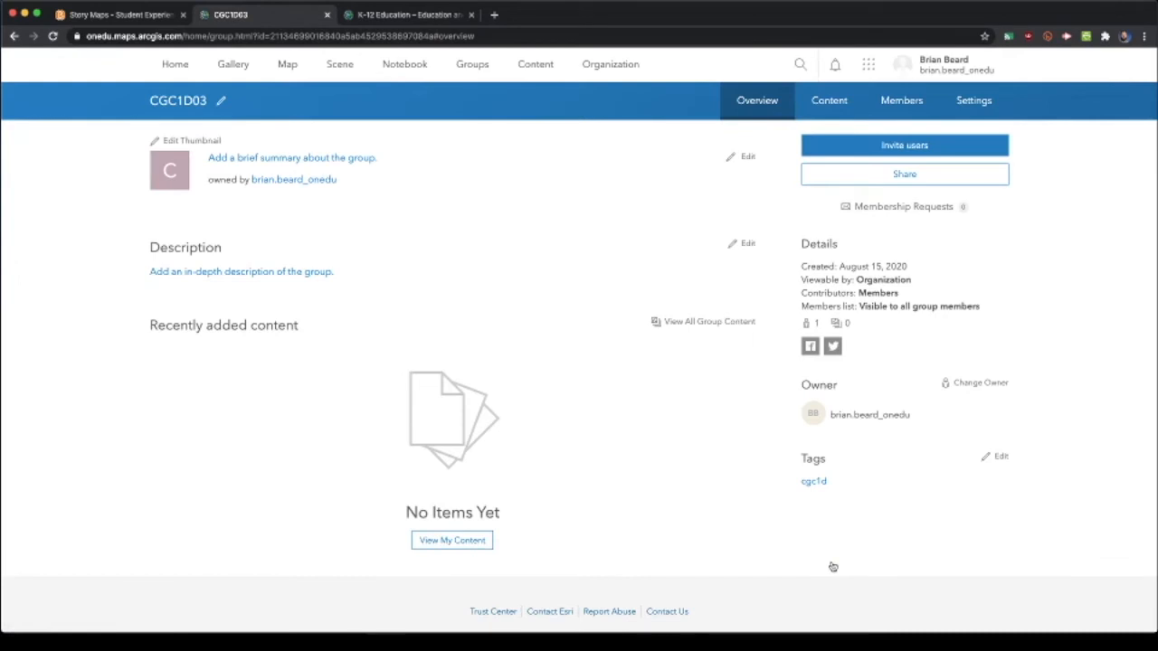
Step: Restrict who can contribute content to the CGC1D03 group to only the group owner and managers, and save the group settings
{"action": "left_click", "coordinate": [969, 101]}
{"action": "scroll", "coordinate": [753, 278], "scroll_direction": "down", "scroll_amount": 1}
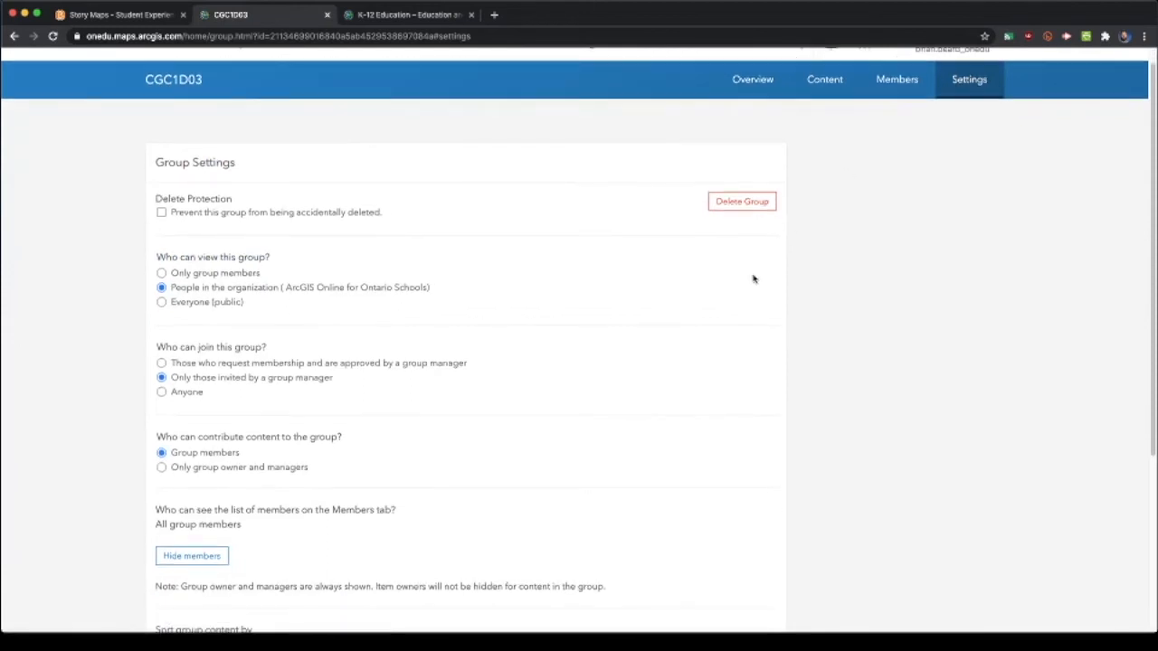
{"action": "scroll", "coordinate": [650, 291], "scroll_direction": "down", "scroll_amount": 3}
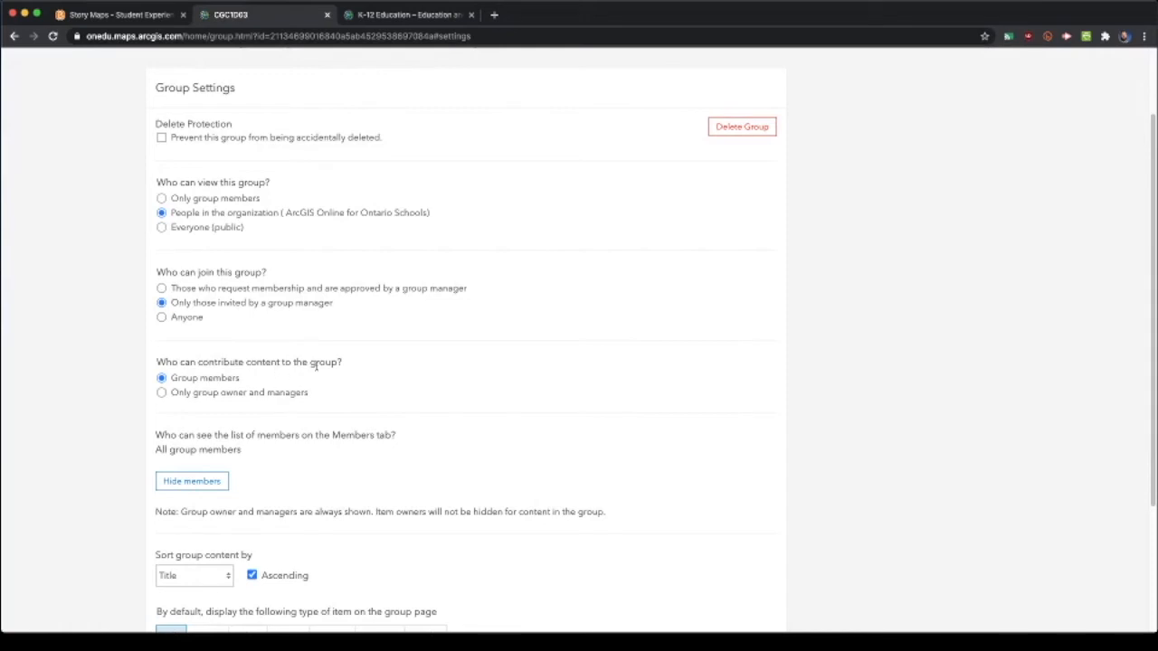
{"action": "left_click", "coordinate": [188, 394]}
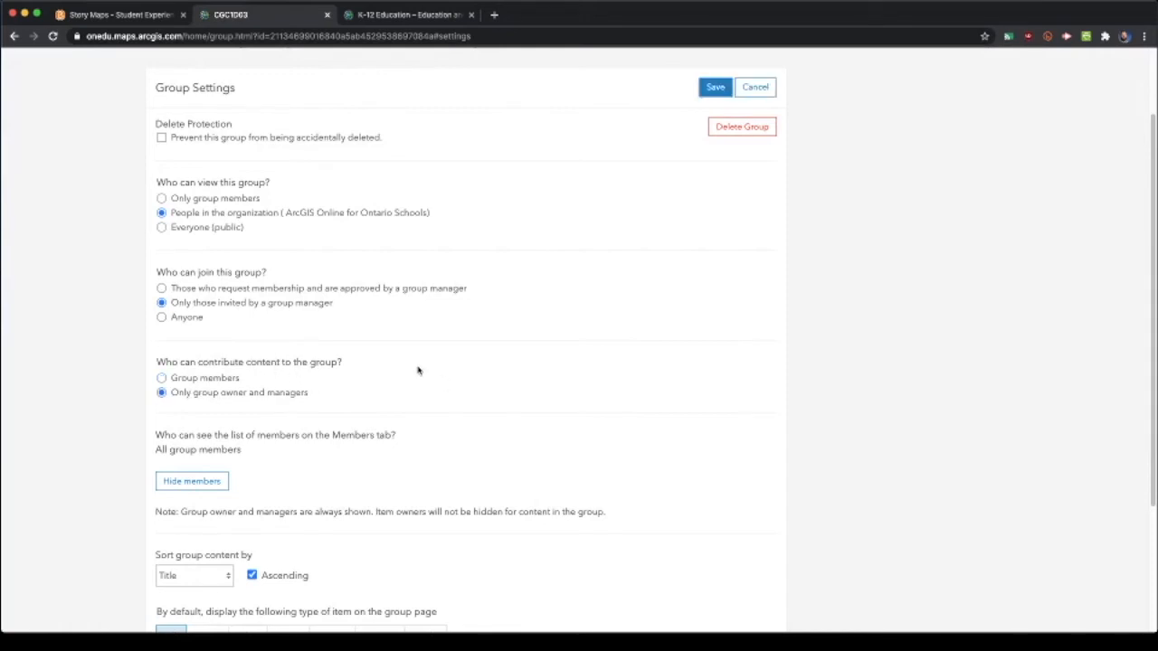
{"action": "scroll", "coordinate": [418, 371], "scroll_direction": "down", "scroll_amount": 2}
{"action": "scroll", "coordinate": [418, 371], "scroll_direction": "up", "scroll_amount": 4}
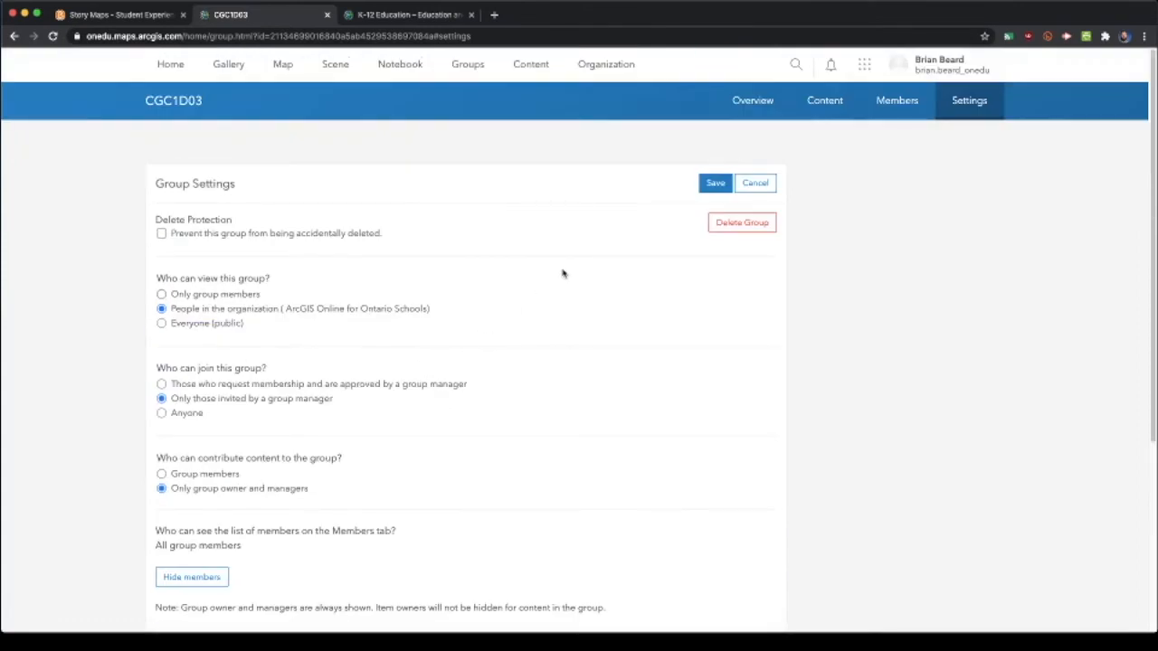
{"action": "left_click", "coordinate": [714, 184]}
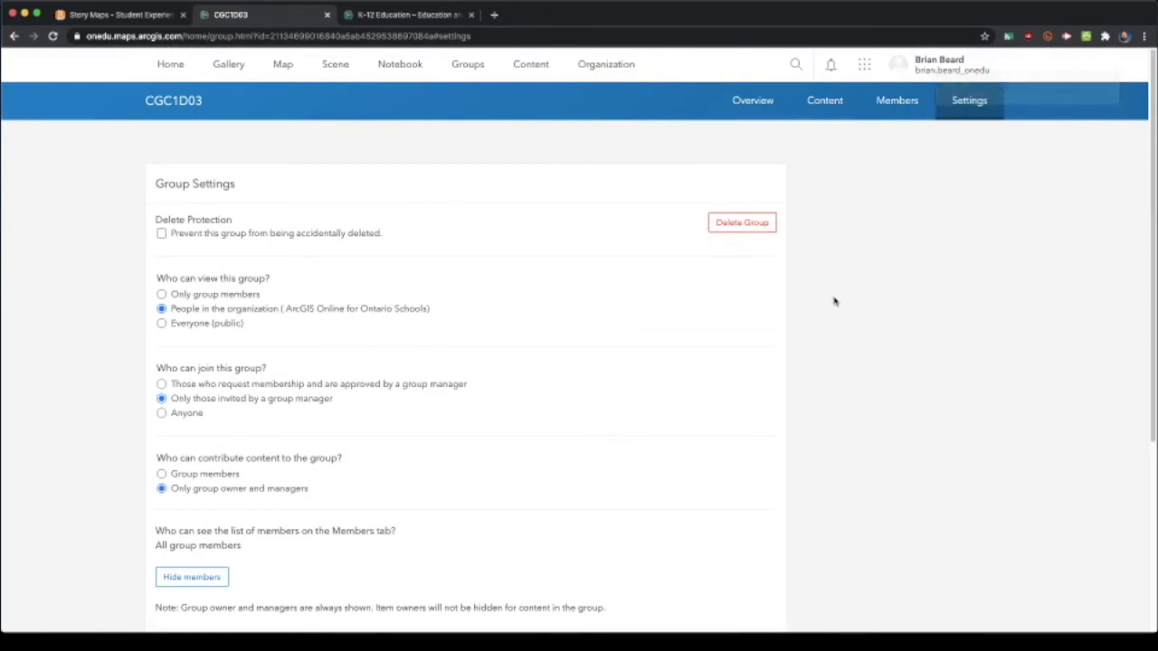
Step: View the group's member list and look at the invite users dialog without adding anyone
{"action": "left_click", "coordinate": [893, 109]}
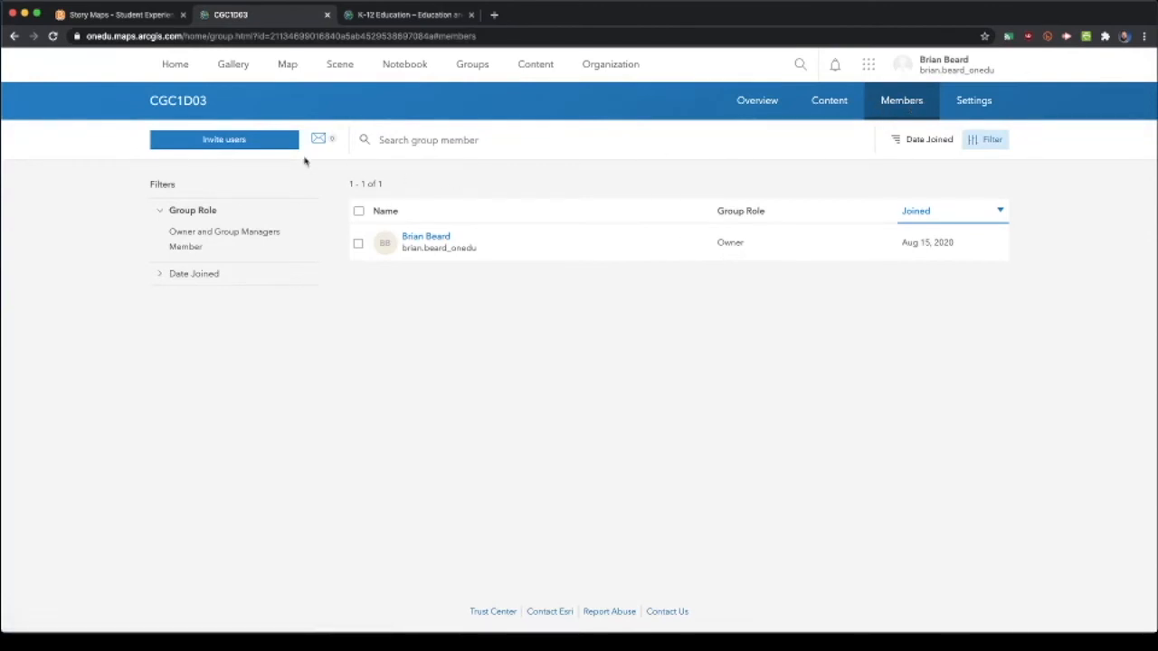
{"action": "left_click", "coordinate": [201, 143]}
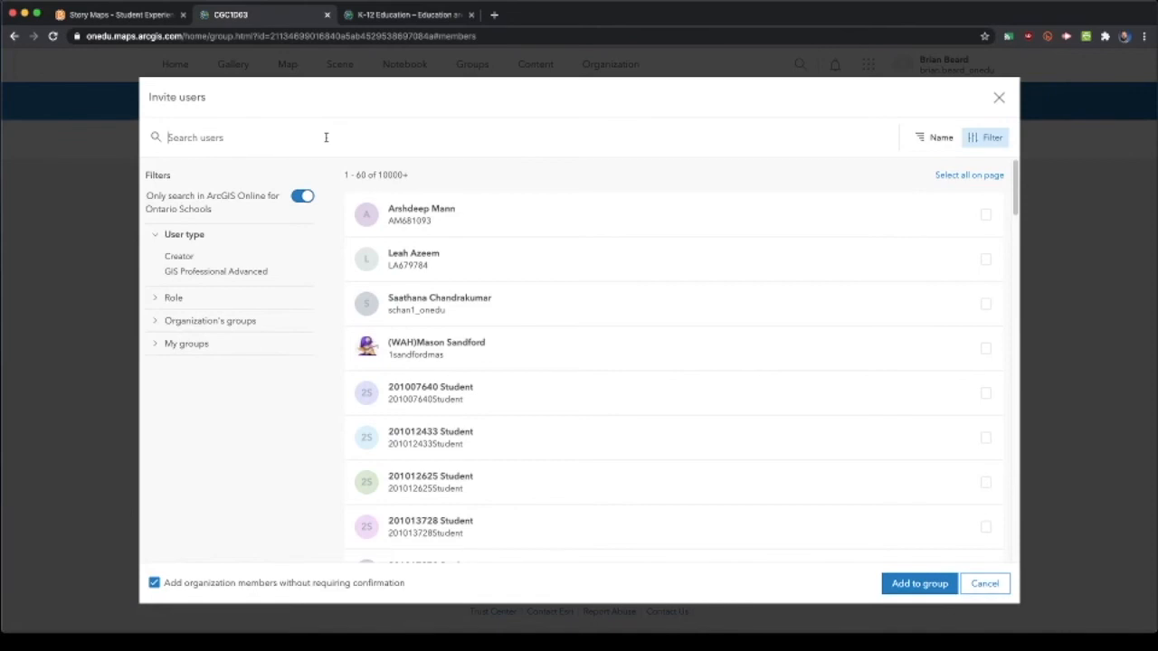
{"action": "left_click", "coordinate": [999, 96]}
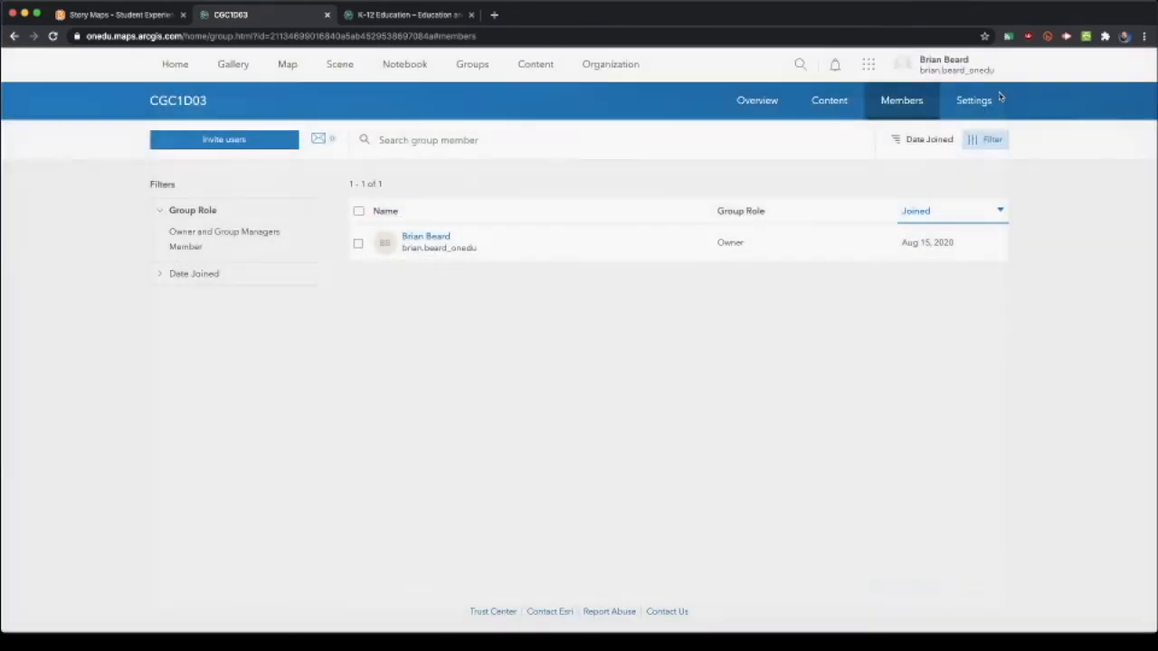
Step: Bring up the CGC1D03 group's share link from its overview and highlight the link address
{"action": "left_click", "coordinate": [748, 102]}
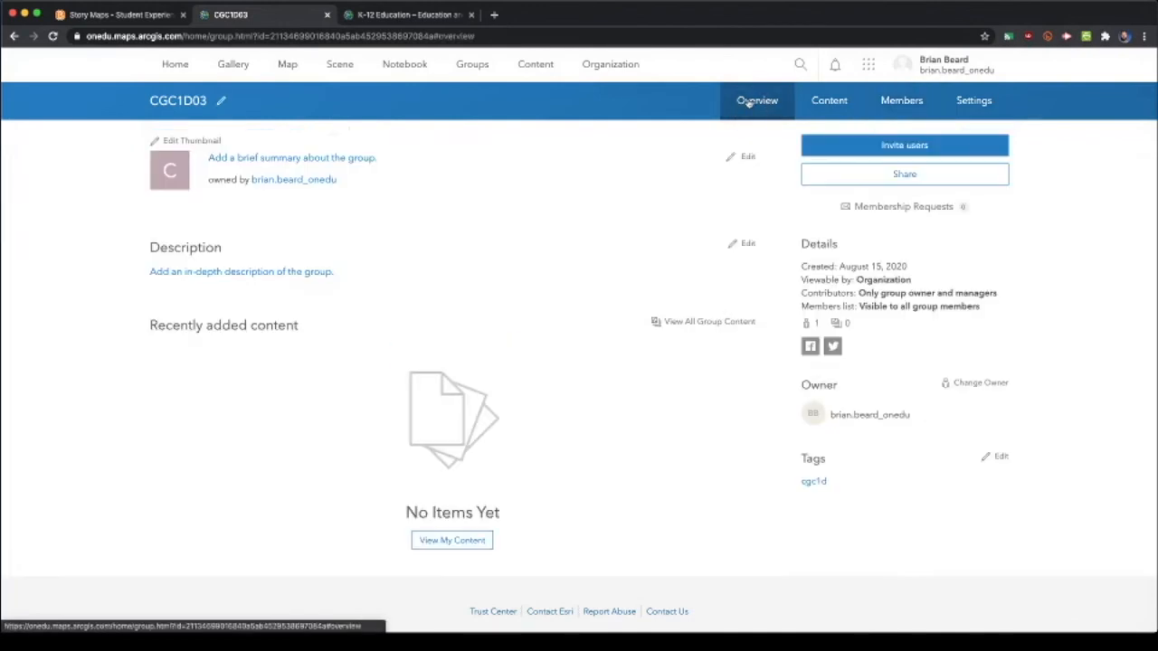
{"action": "left_click", "coordinate": [922, 175]}
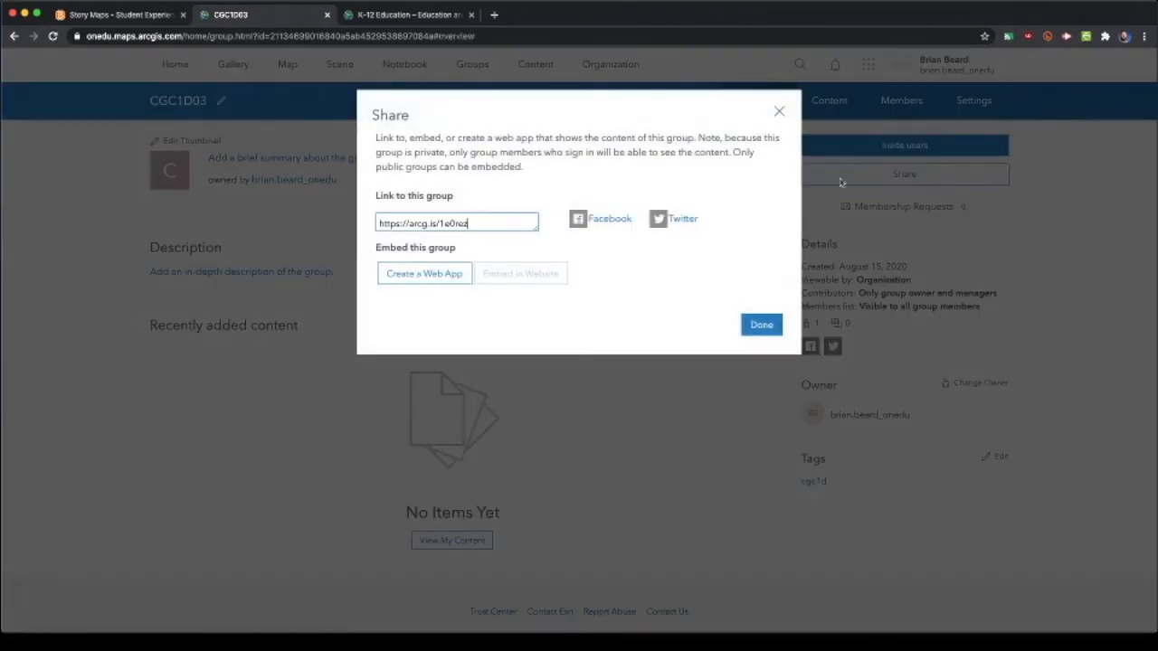
{"action": "left_click_drag", "start_coordinate": [483, 223], "coordinate": [374, 226]}
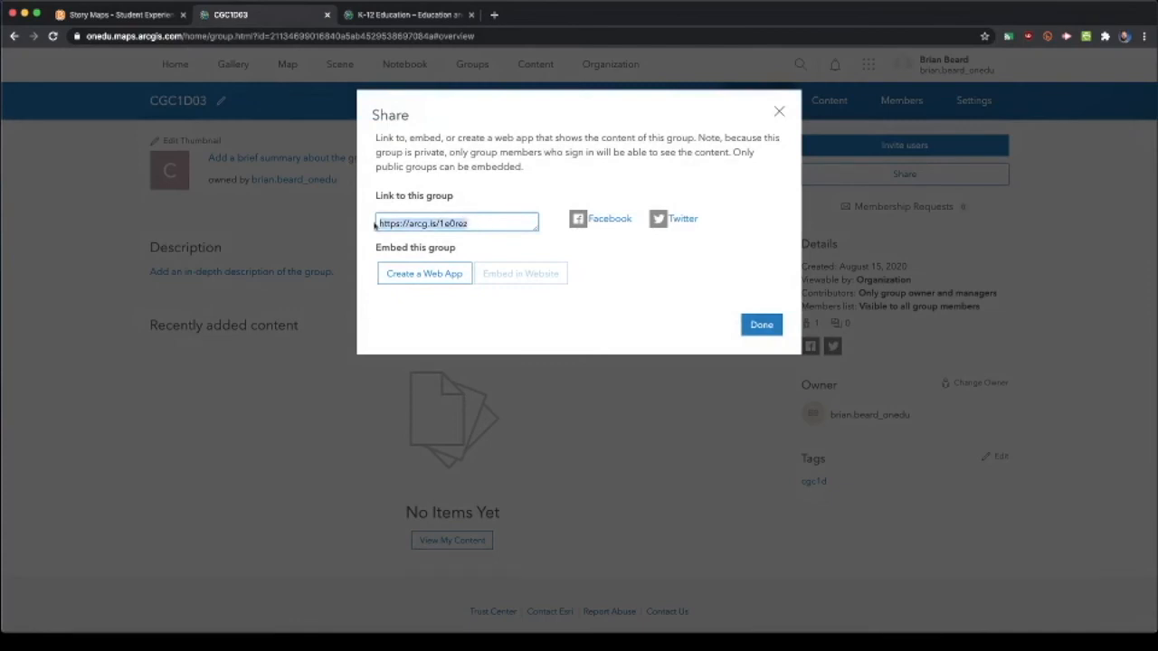
{"action": "left_click", "coordinate": [488, 222]}
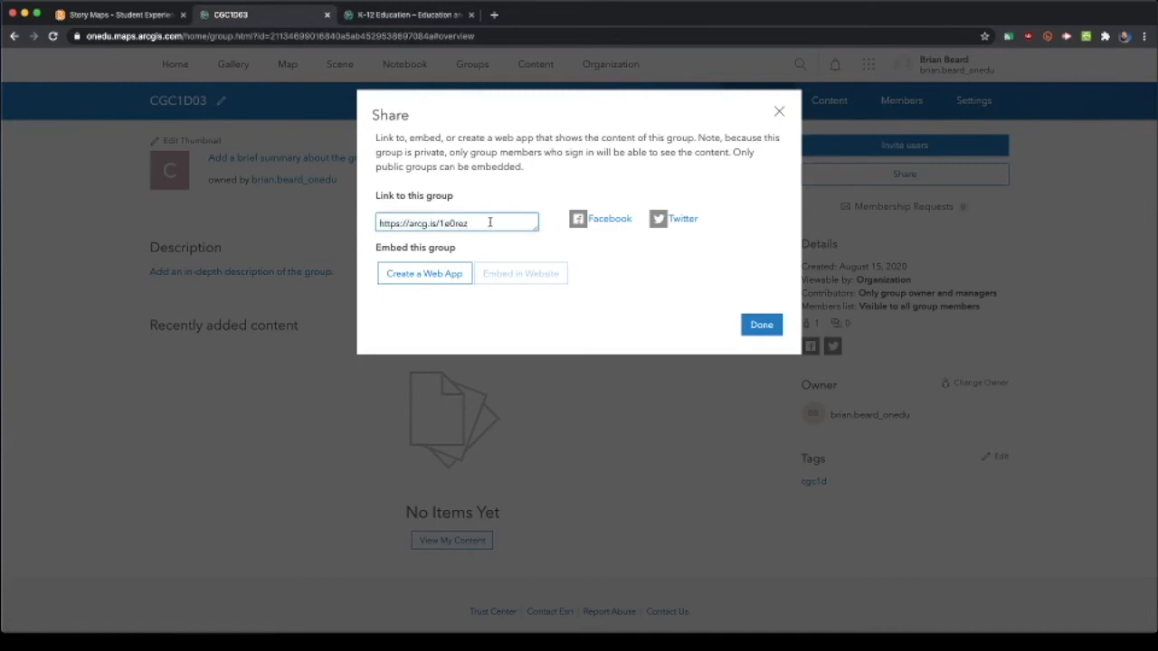
{"action": "left_click", "coordinate": [756, 324]}
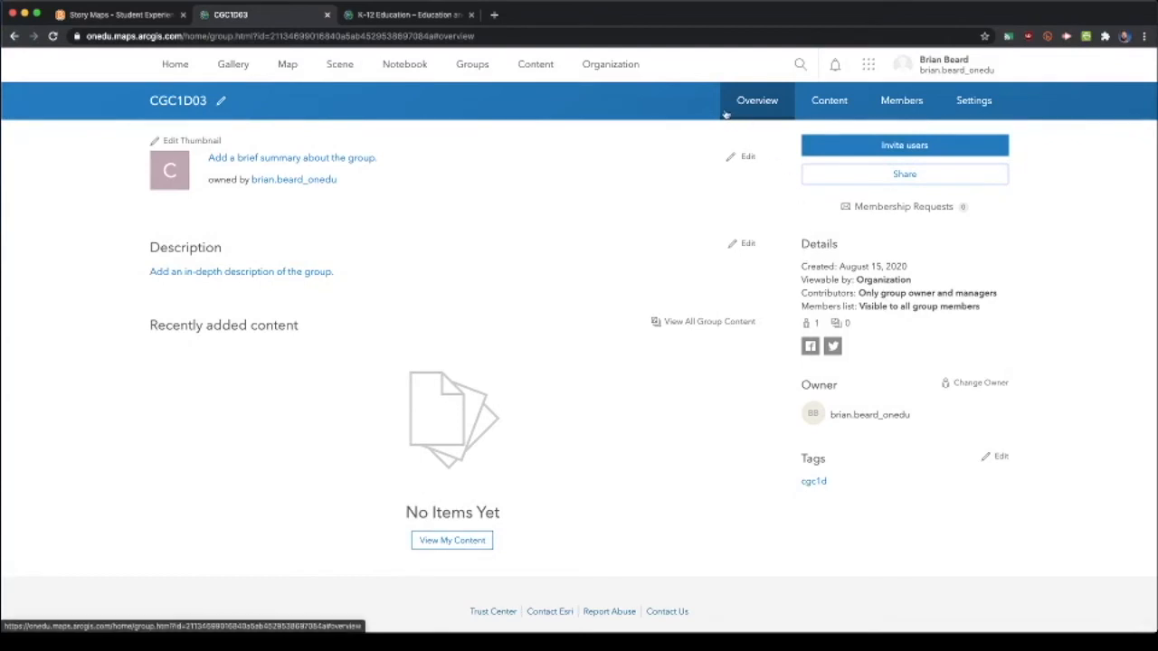
Step: Check the group's content page and list all of the account's own items under All My Content
{"action": "left_click", "coordinate": [827, 103]}
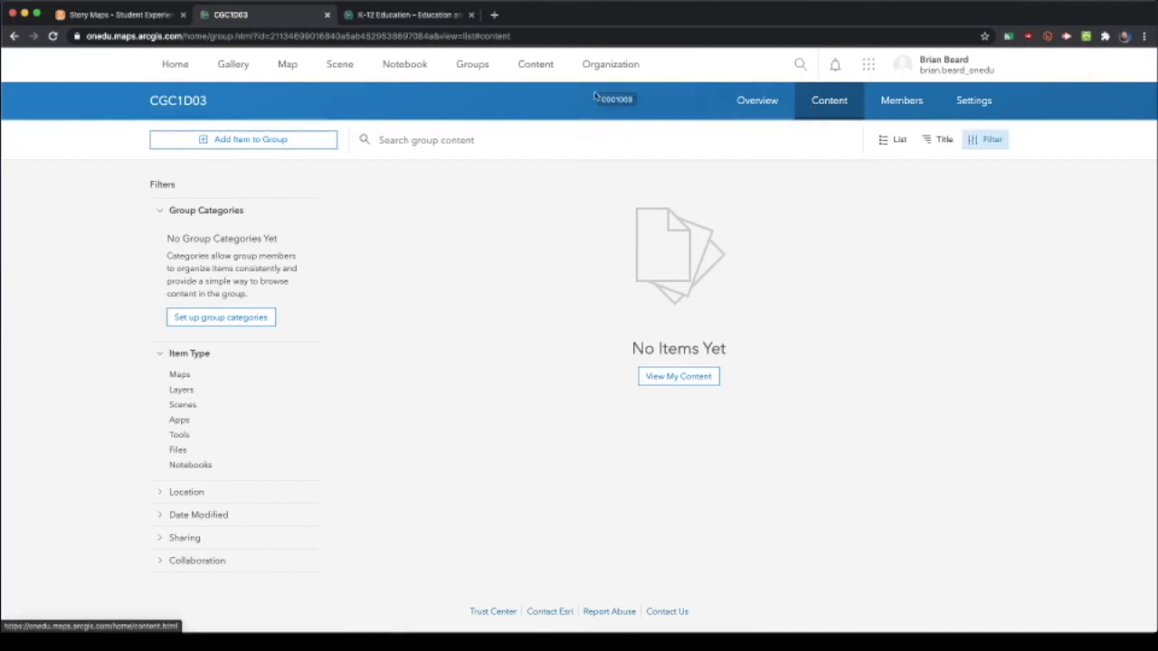
{"action": "left_click", "coordinate": [535, 71]}
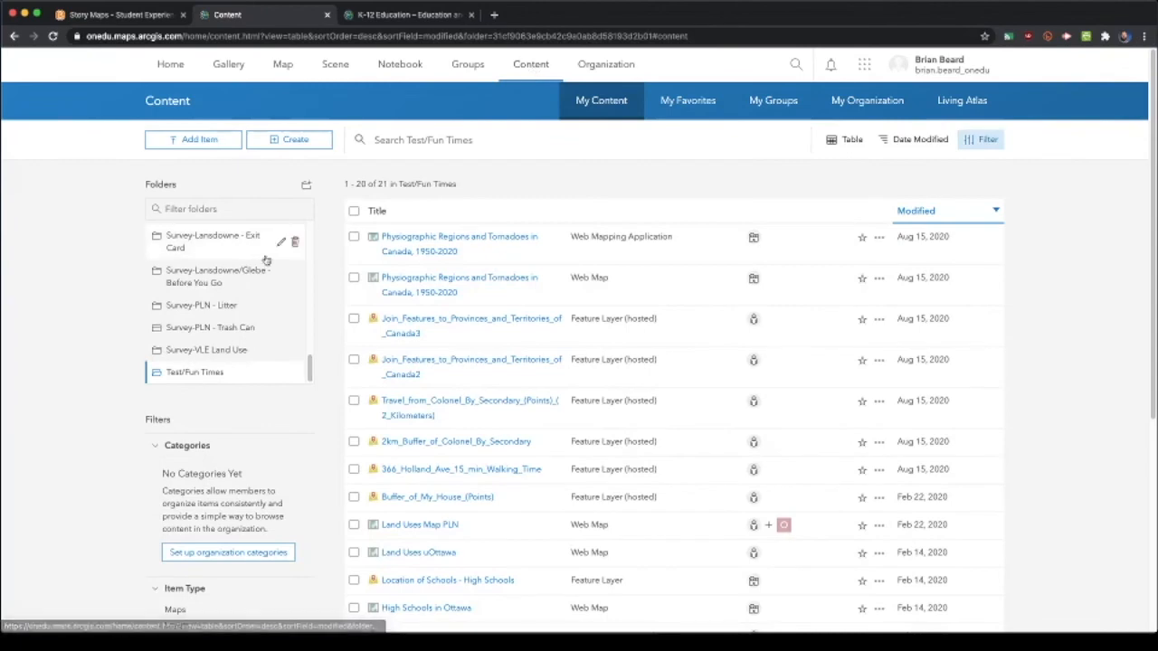
{"action": "scroll", "coordinate": [257, 258], "scroll_direction": "up", "scroll_amount": 5}
{"action": "scroll", "coordinate": [247, 260], "scroll_direction": "up", "scroll_amount": 8}
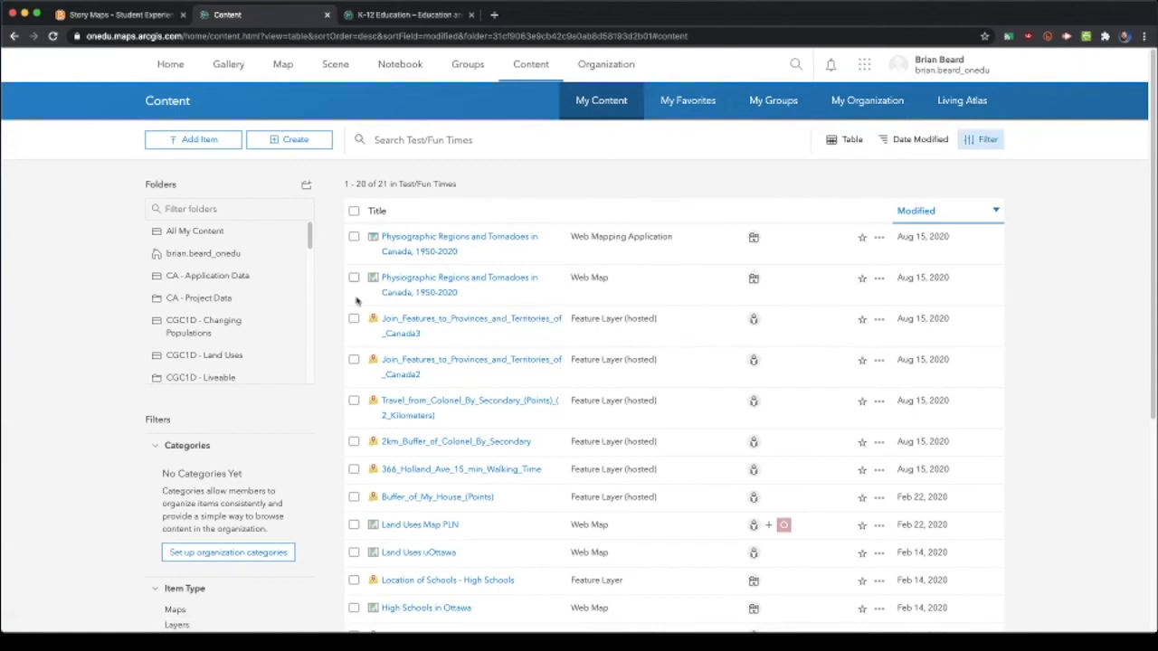
{"action": "left_click", "coordinate": [207, 232]}
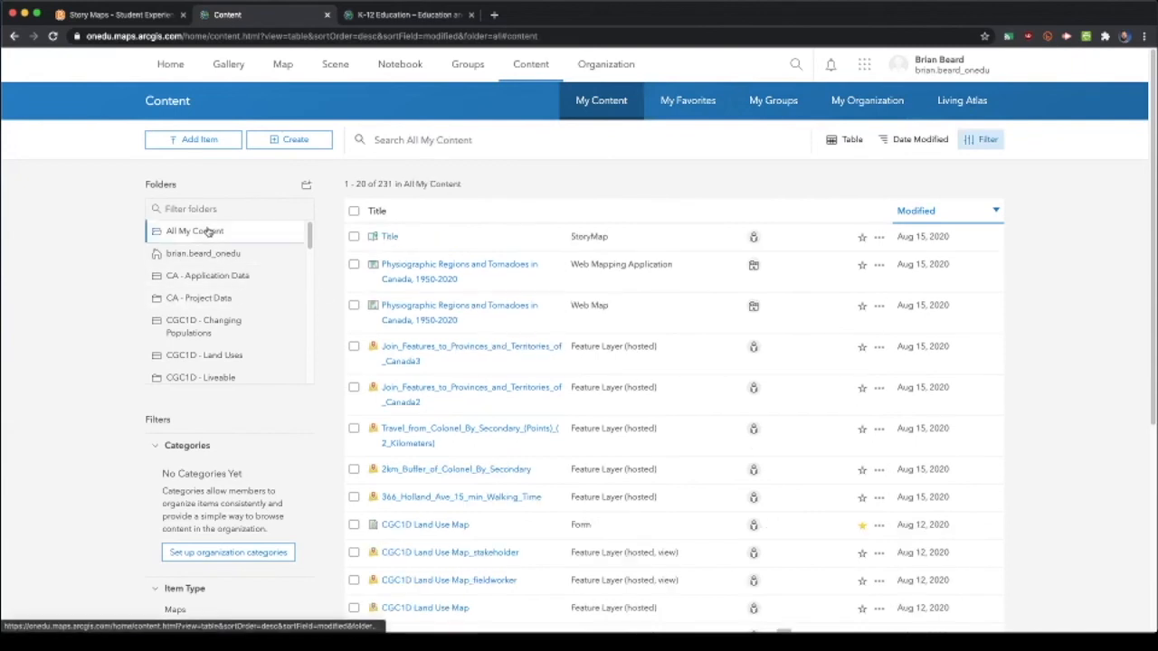
{"action": "left_click_drag", "start_coordinate": [359, 183], "coordinate": [469, 192]}
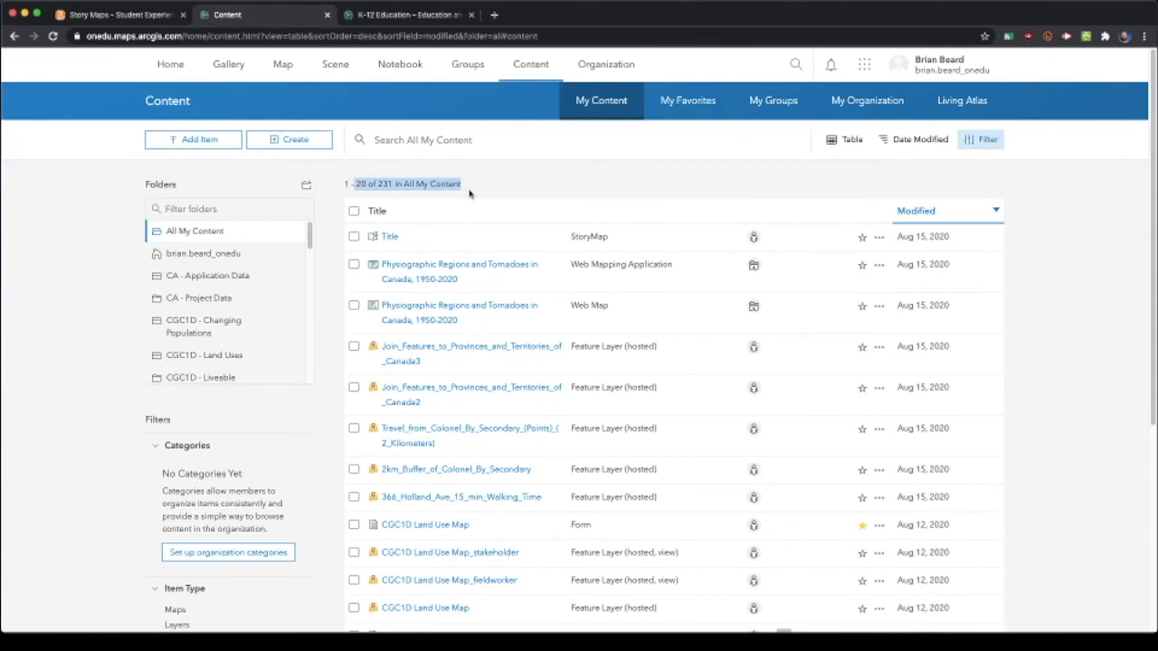
{"action": "left_click", "coordinate": [470, 193]}
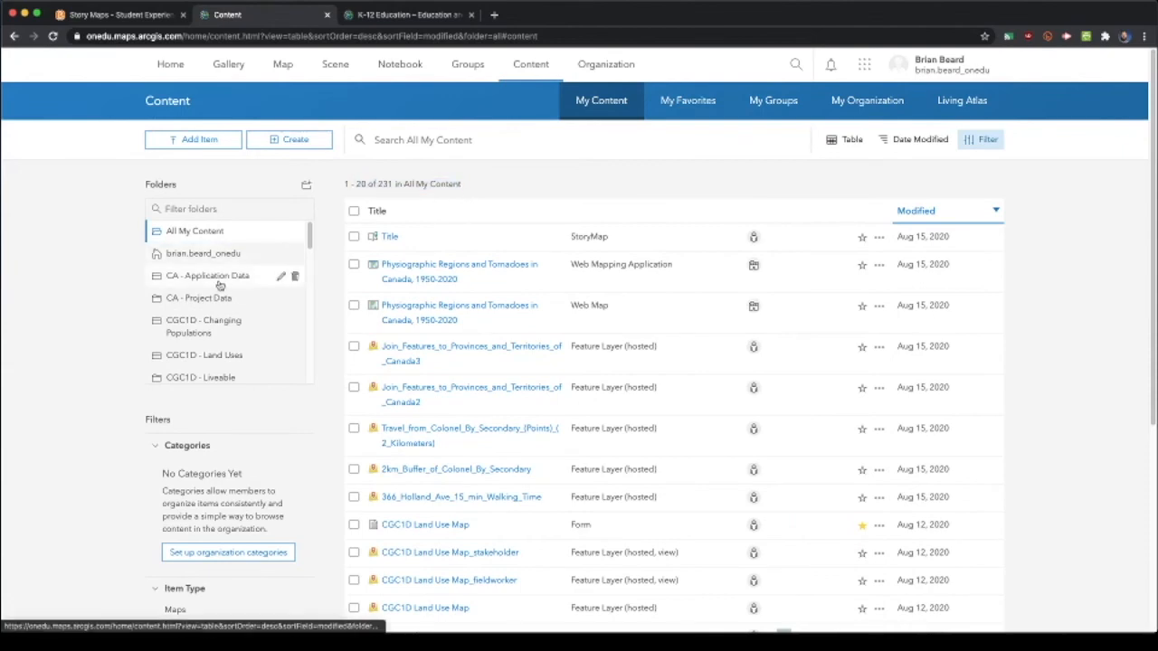
Step: View the items in the CGC1D - Land Uses folder and in the CGC1D - Liveable Communities folder
{"action": "scroll", "coordinate": [218, 285], "scroll_direction": "down", "scroll_amount": 1}
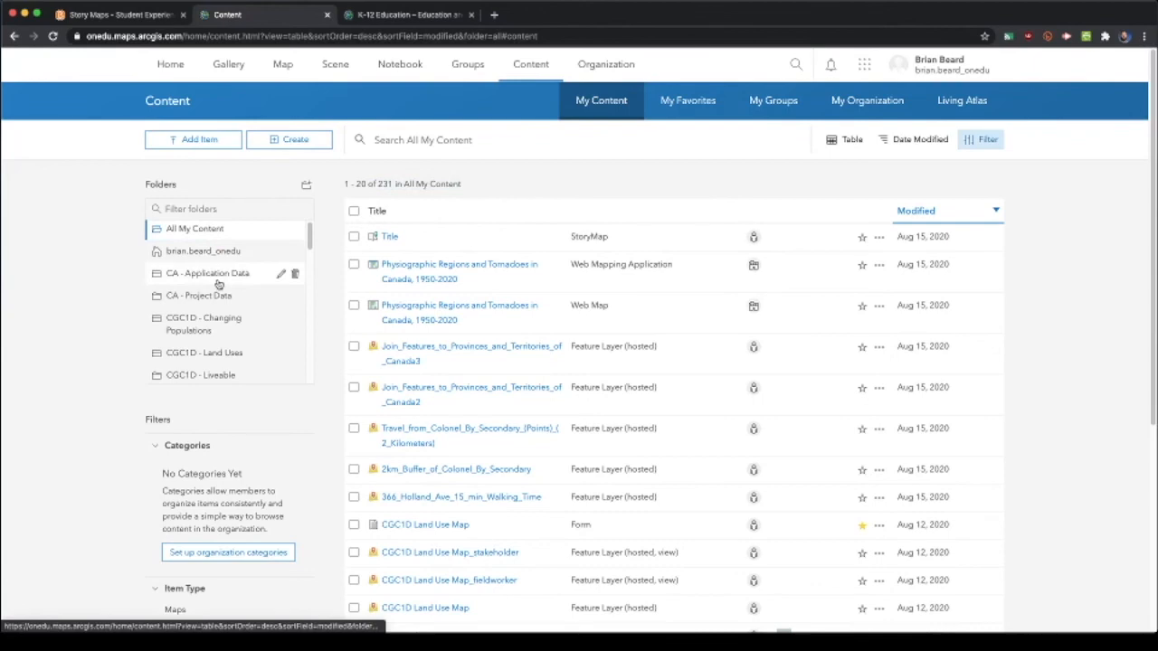
{"action": "left_click_drag", "start_coordinate": [310, 236], "coordinate": [305, 257]}
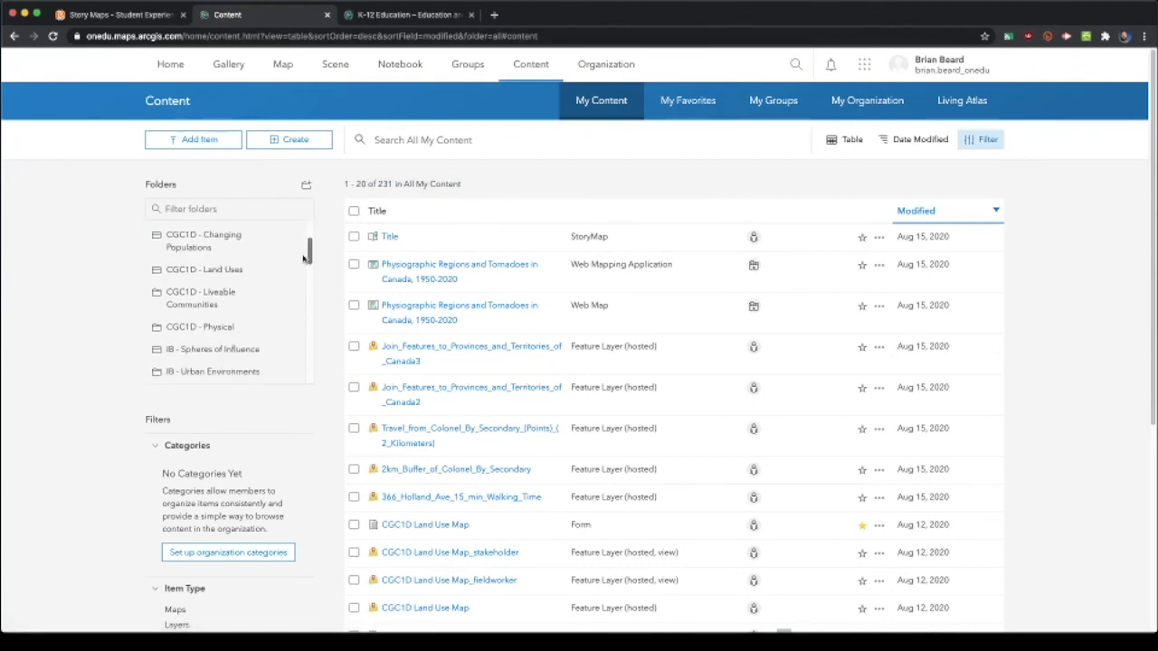
{"action": "left_click", "coordinate": [217, 270]}
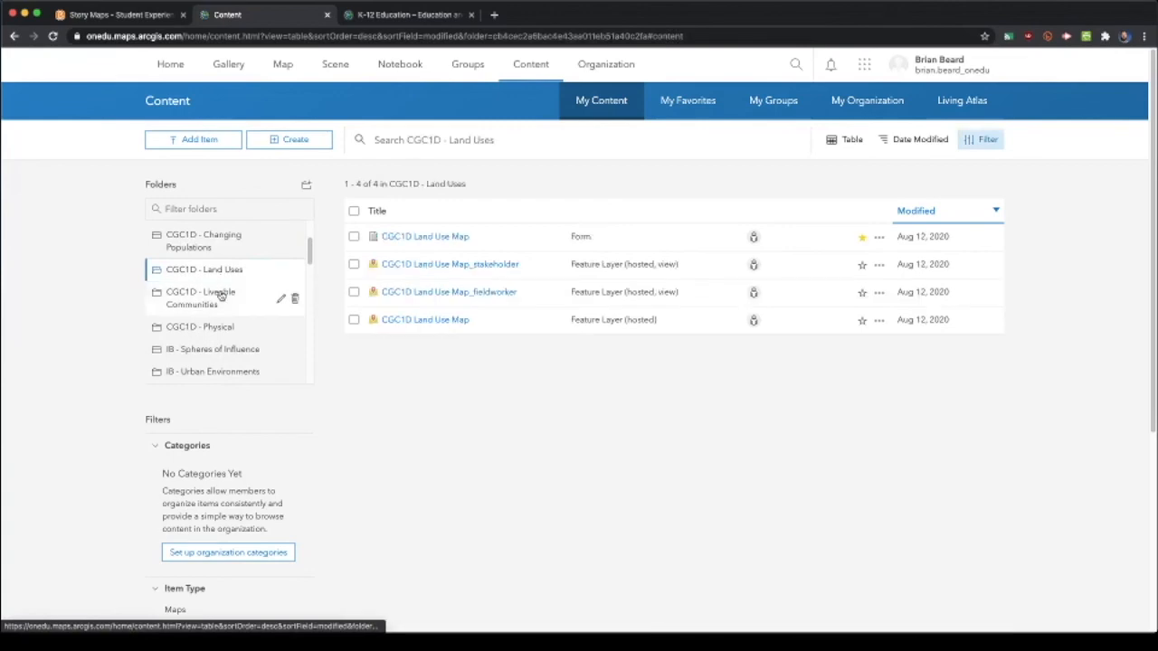
{"action": "left_click", "coordinate": [220, 296]}
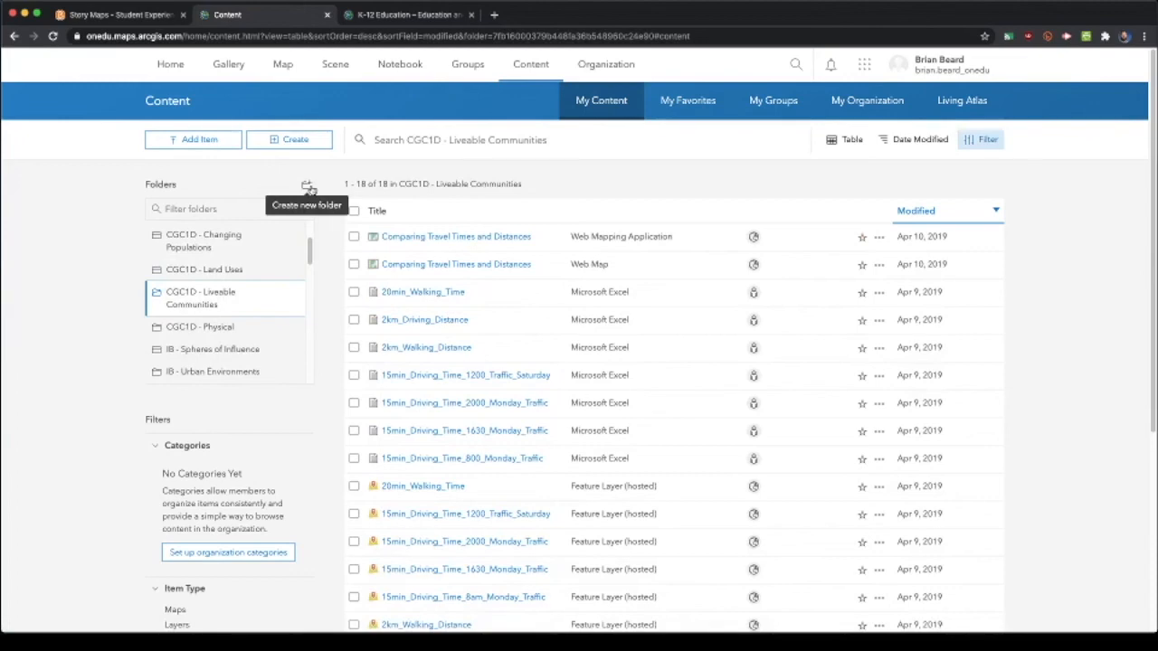
Step: Review the options for adding items and creating layers or apps, and look over the available ArcGIS apps
{"action": "left_click", "coordinate": [204, 142]}
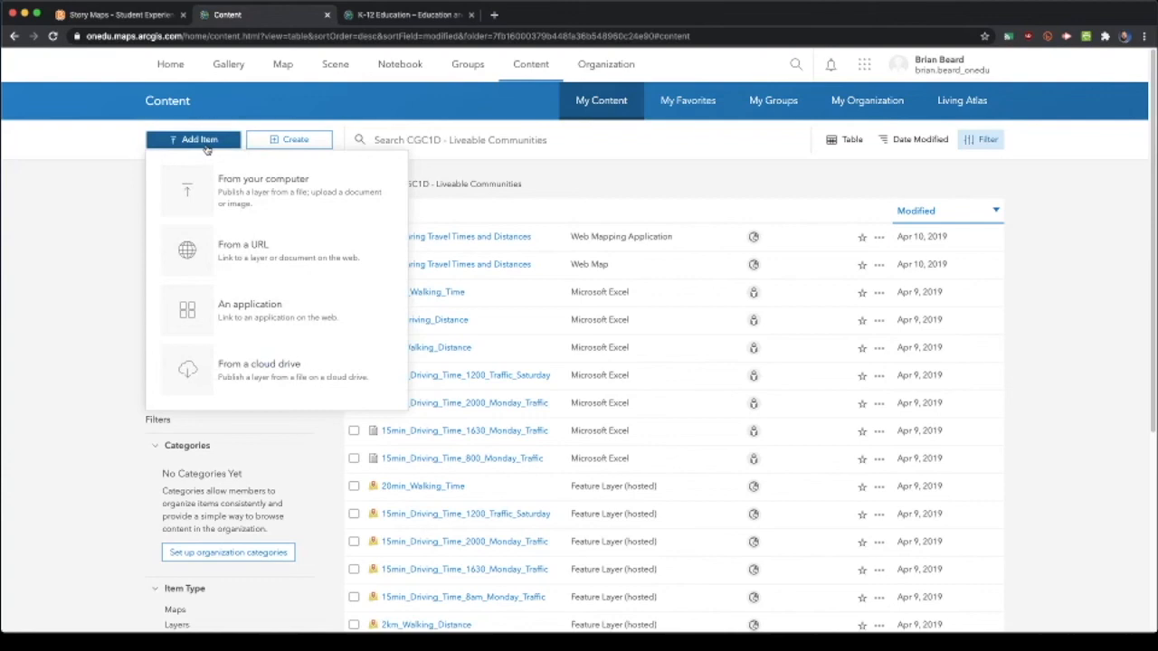
{"action": "left_click", "coordinate": [206, 147]}
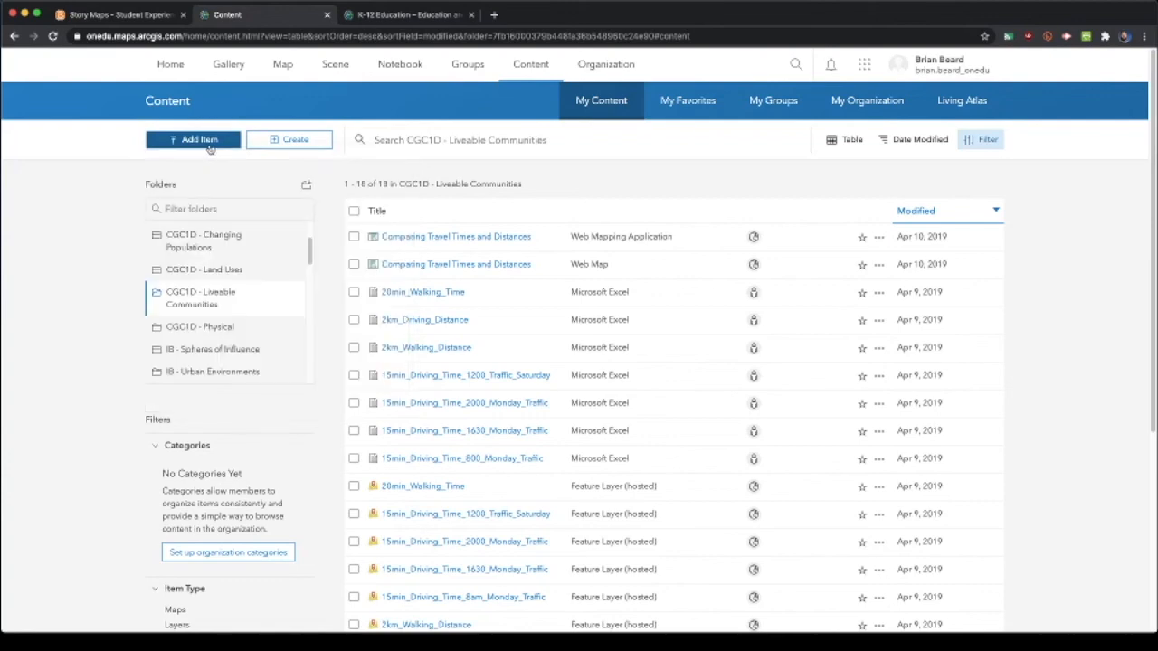
{"action": "left_click", "coordinate": [288, 149]}
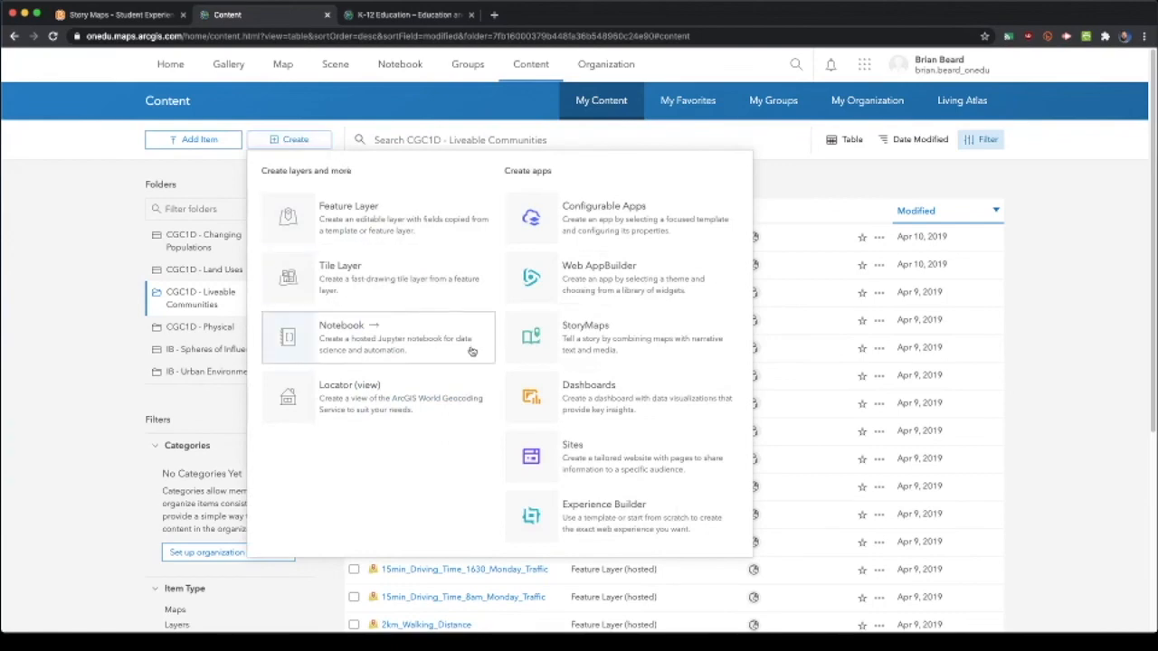
{"action": "left_click", "coordinate": [298, 144]}
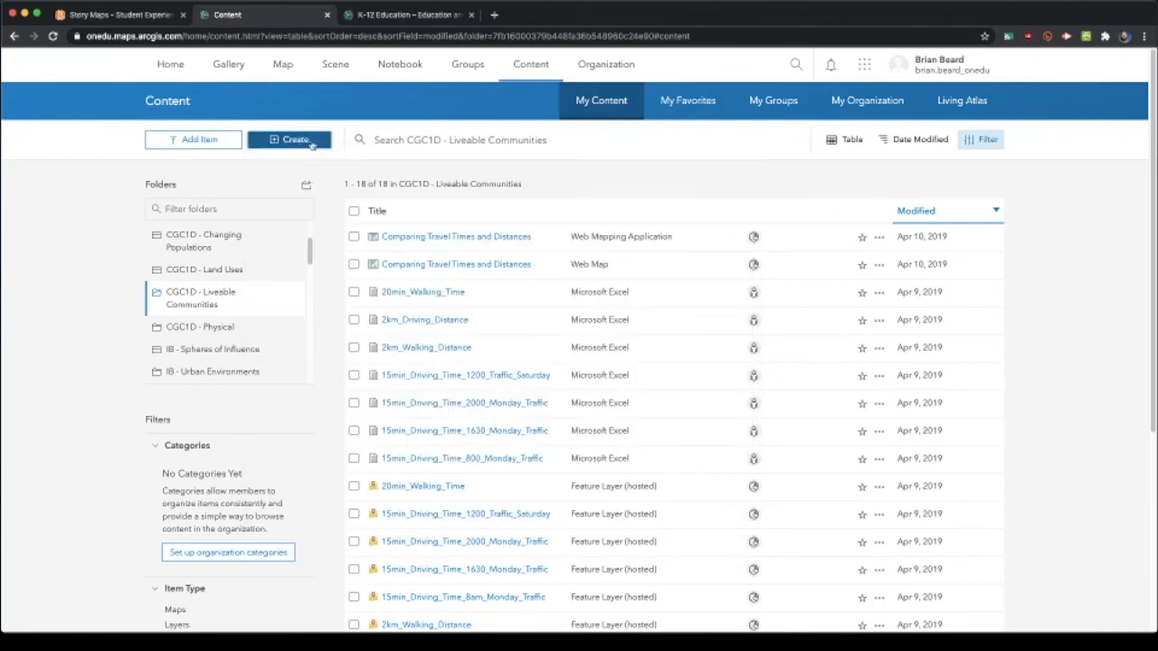
{"action": "left_click", "coordinate": [861, 65]}
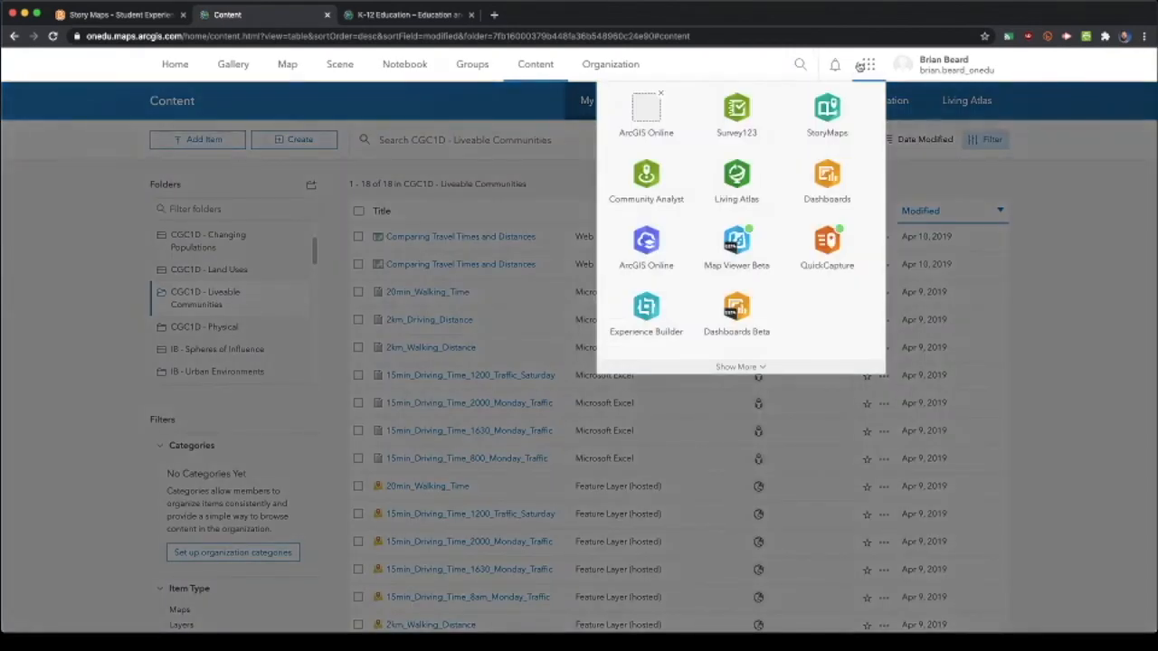
{"action": "left_click", "coordinate": [859, 66]}
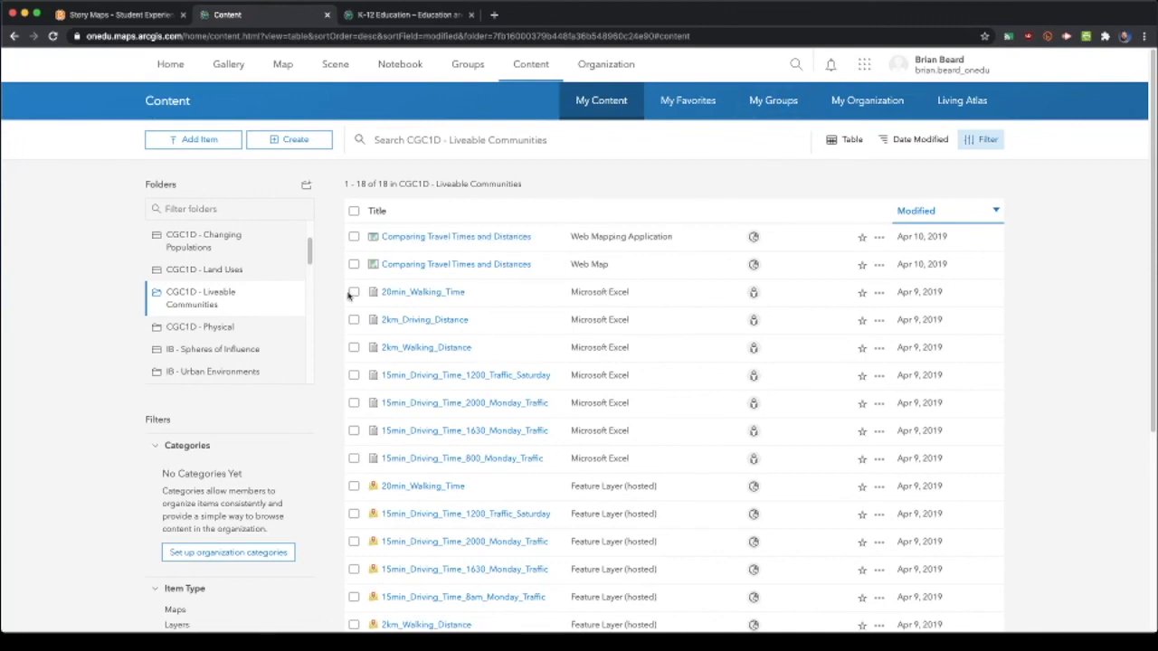
Step: Examine the items in the CGC1D - Liveable Communities folder and check the sharing levels of several of them
{"action": "scroll", "coordinate": [630, 314], "scroll_direction": "down", "scroll_amount": 2}
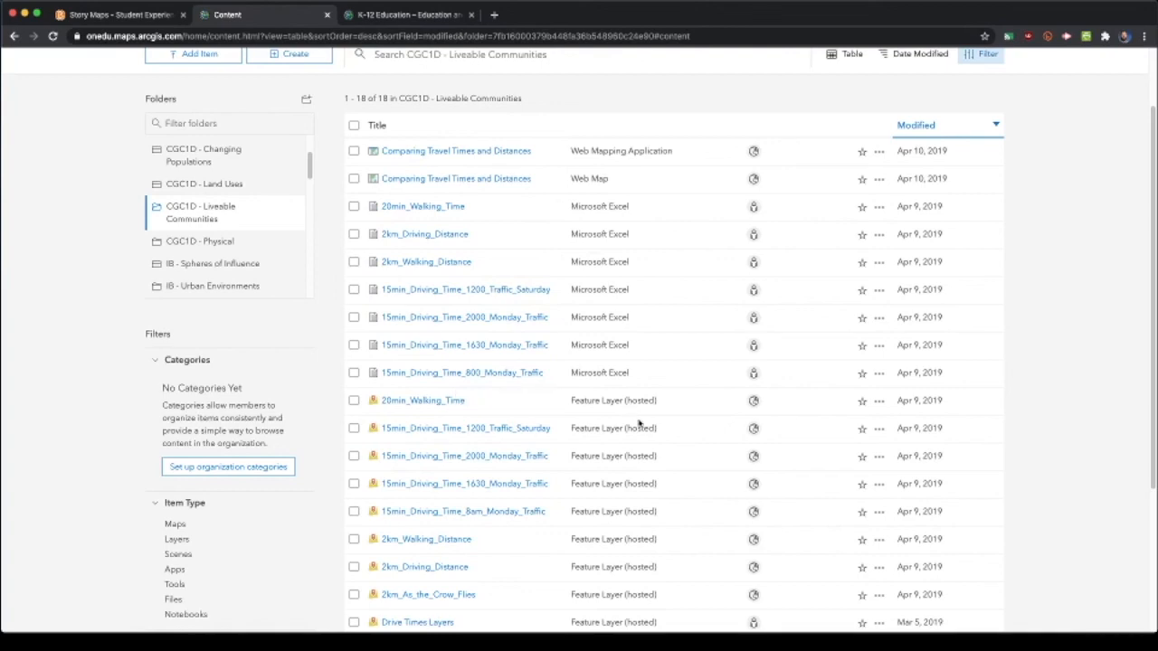
{"action": "scroll", "coordinate": [639, 419], "scroll_direction": "down", "scroll_amount": 2}
{"action": "scroll", "coordinate": [615, 398], "scroll_direction": "up", "scroll_amount": 4}
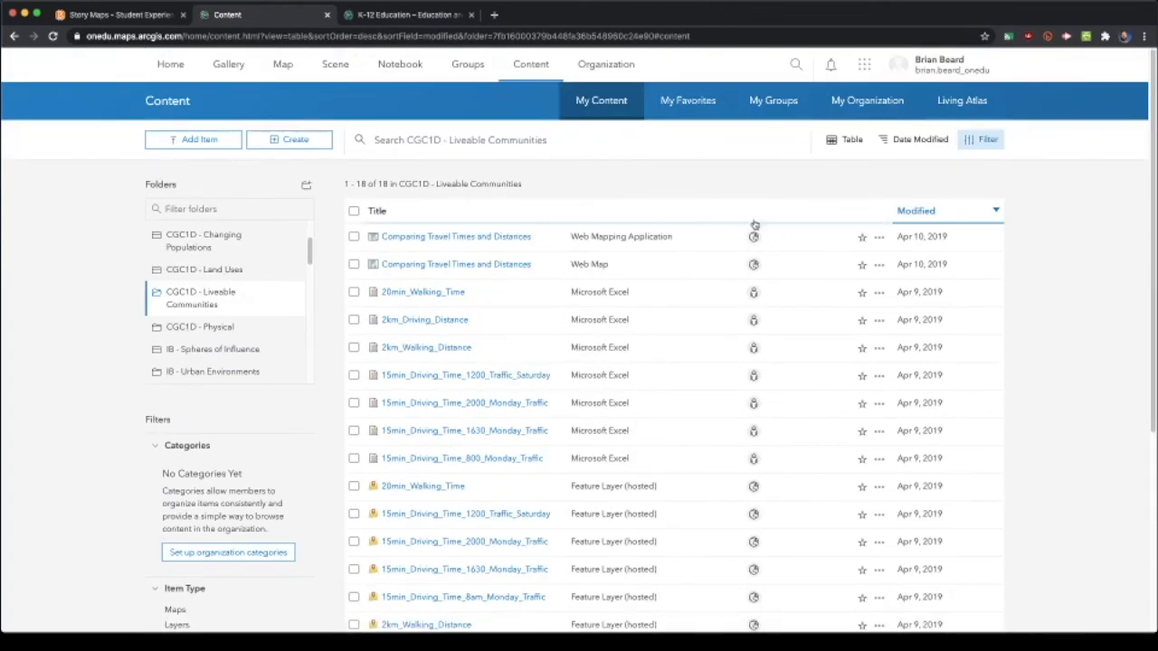
{"action": "mouse_move", "coordinate": [753, 242]}
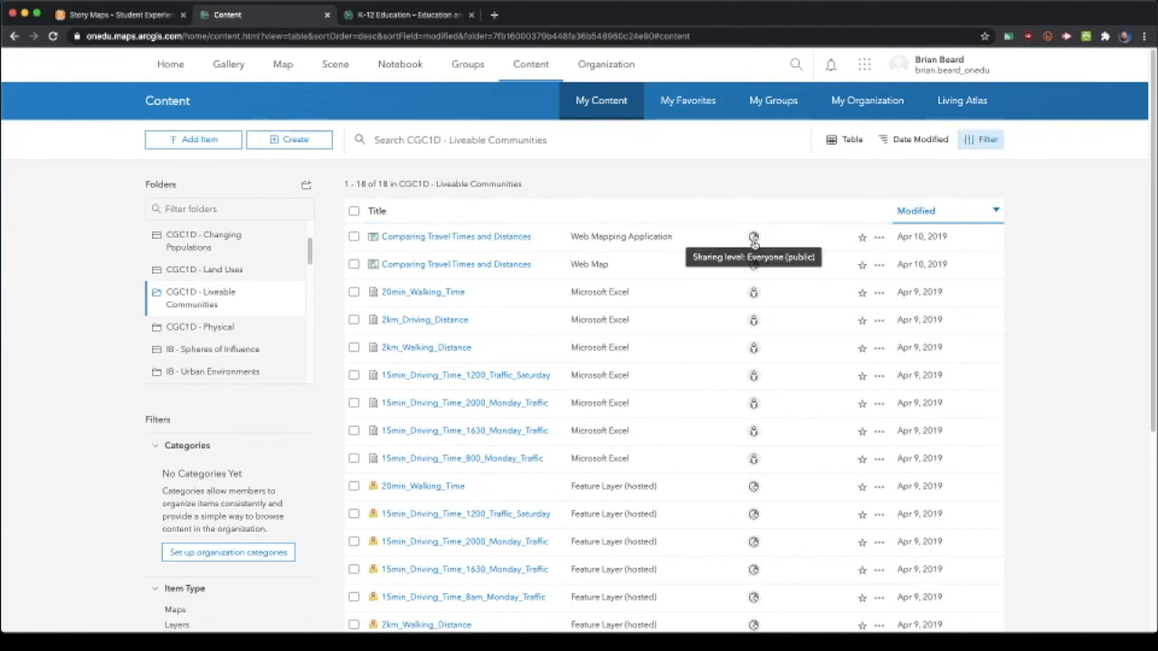
{"action": "mouse_move", "coordinate": [755, 294]}
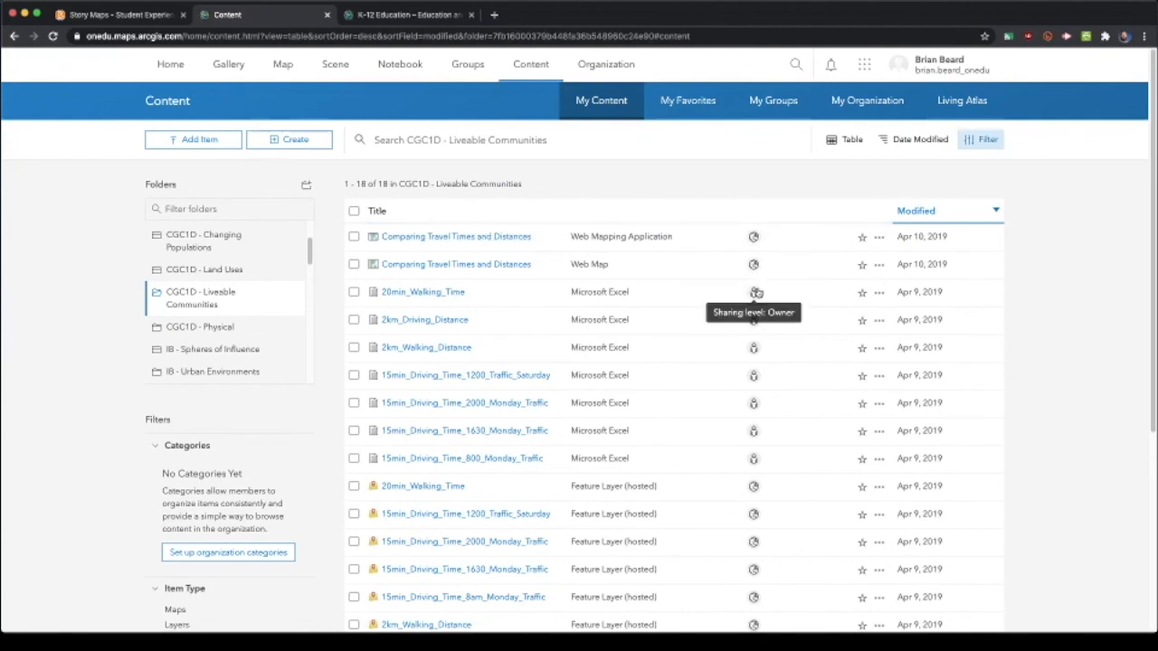
{"action": "mouse_move", "coordinate": [755, 321]}
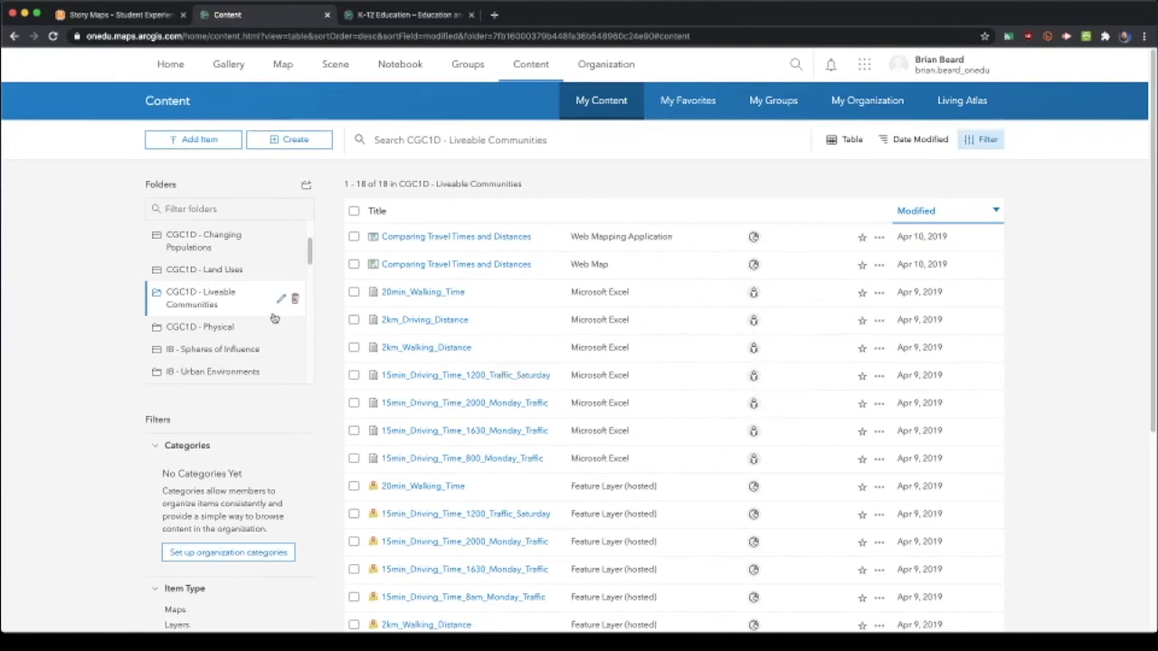
Step: Look through the folder list, view the items in IB - Spheres of Influence and return to the CGC1D - Liveable Communities folder
{"action": "scroll", "coordinate": [275, 319], "scroll_direction": "down", "scroll_amount": 2}
{"action": "scroll", "coordinate": [238, 331], "scroll_direction": "down", "scroll_amount": 2}
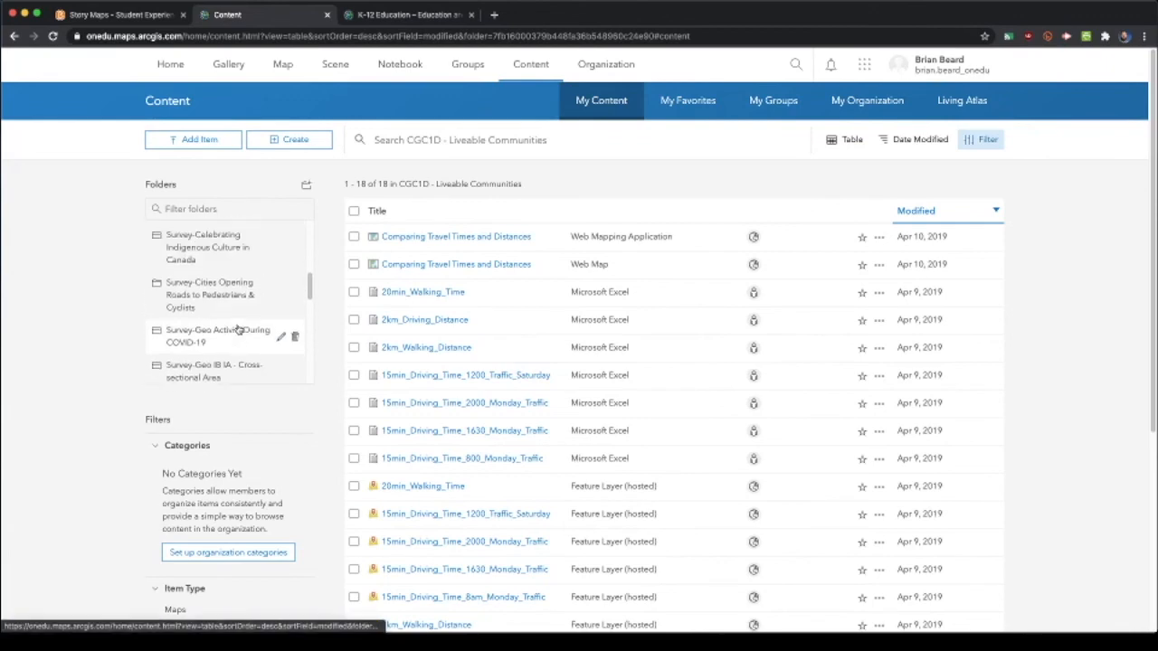
{"action": "scroll", "coordinate": [238, 329], "scroll_direction": "up", "scroll_amount": 1}
{"action": "scroll", "coordinate": [238, 329], "scroll_direction": "up", "scroll_amount": 3}
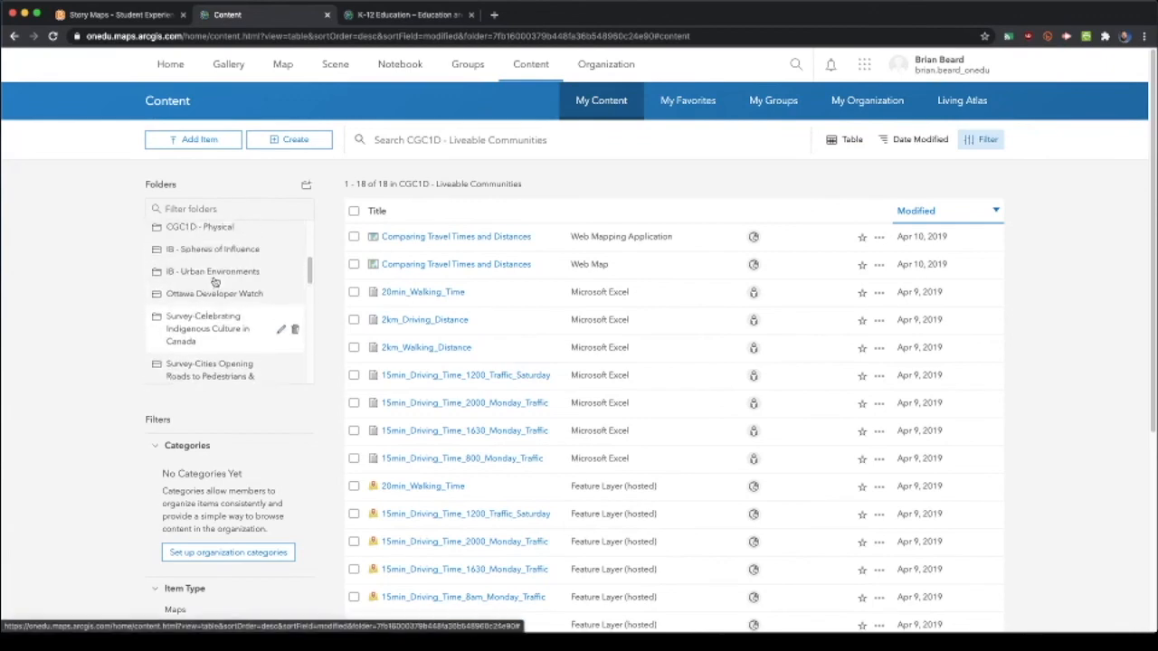
{"action": "left_click", "coordinate": [225, 336]}
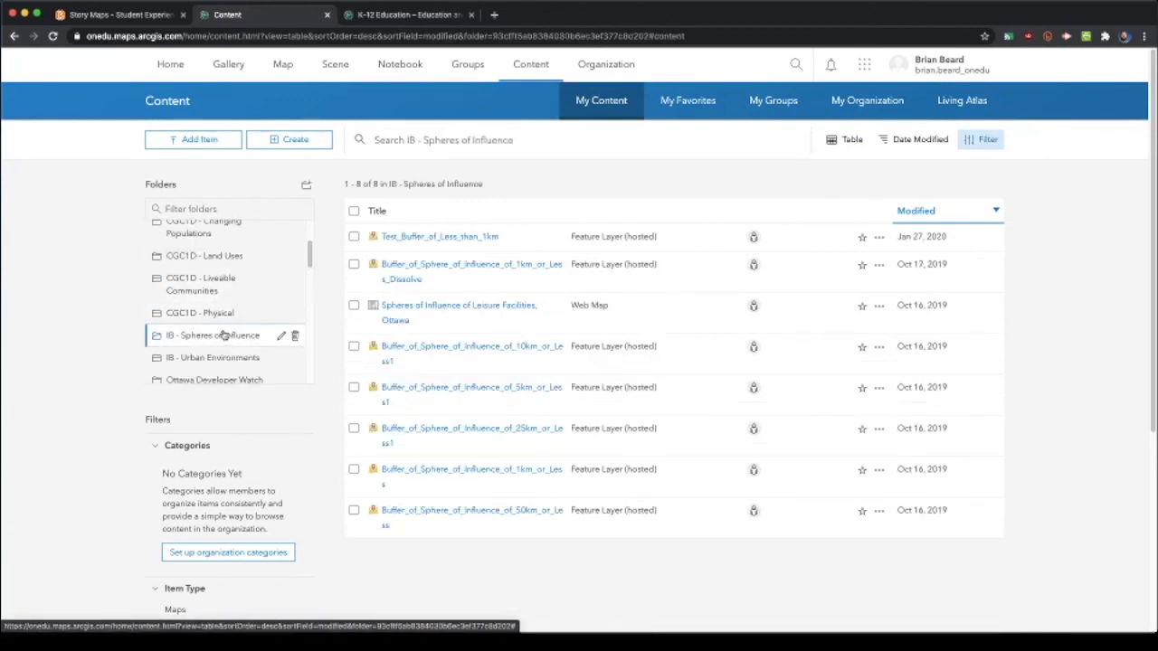
{"action": "left_click", "coordinate": [200, 291]}
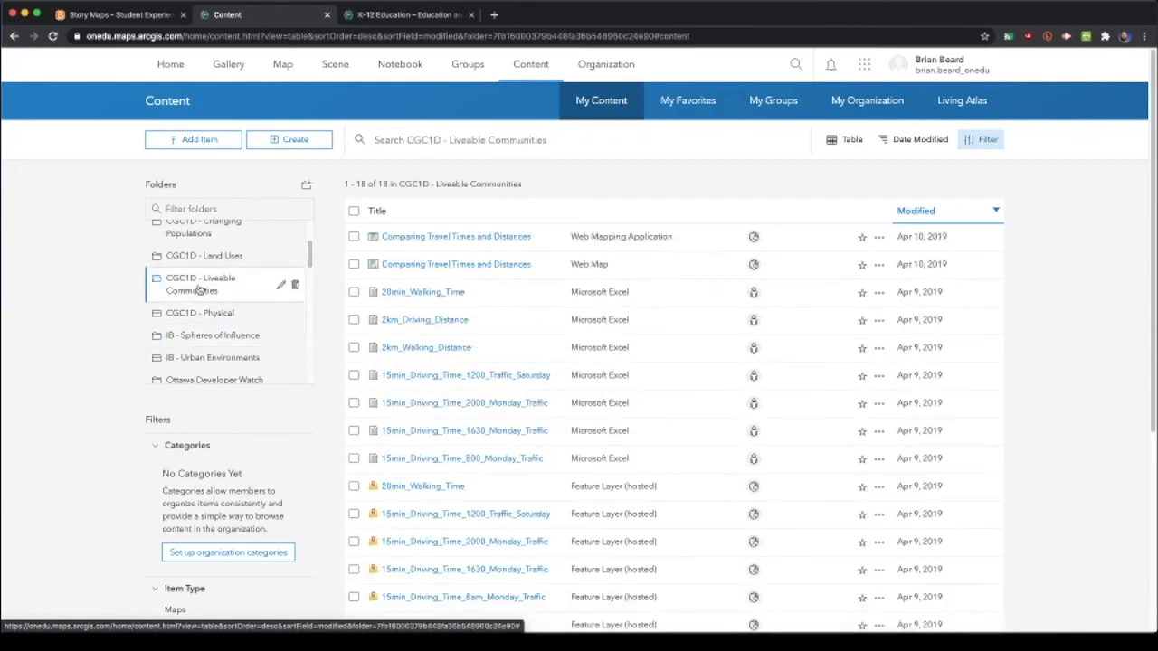
{"action": "scroll", "coordinate": [200, 294], "scroll_direction": "down", "scroll_amount": 5}
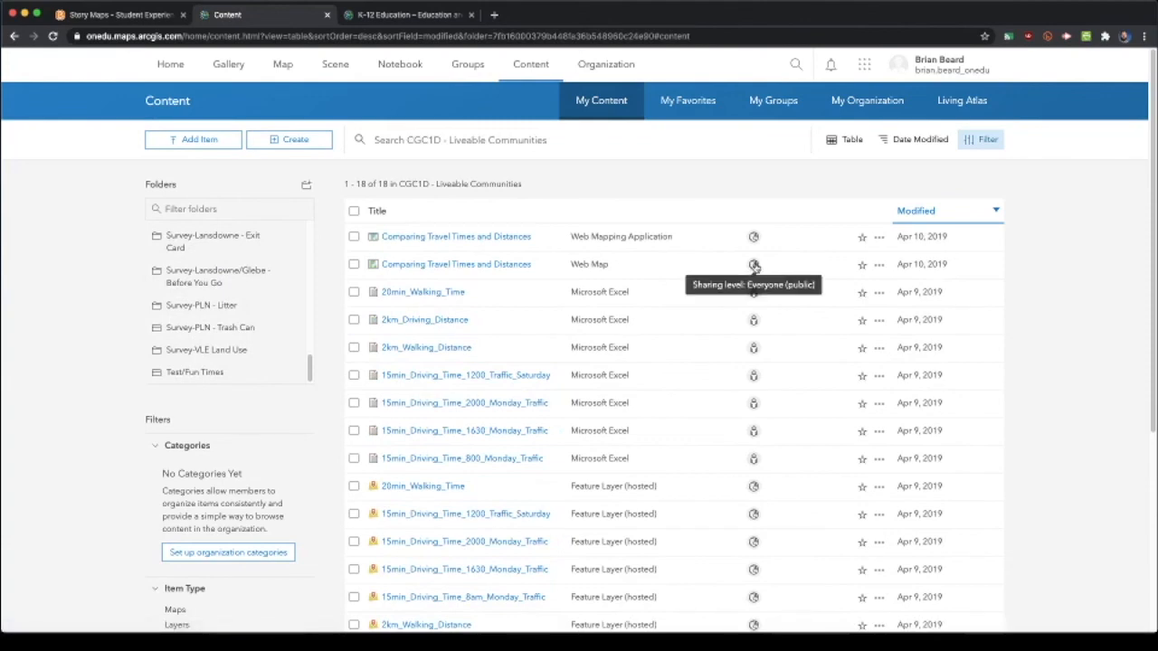
Step: Check the sharing options of the Comparing Travel Times and Distances web map from its item page, closing them without saving
{"action": "left_click", "coordinate": [479, 264]}
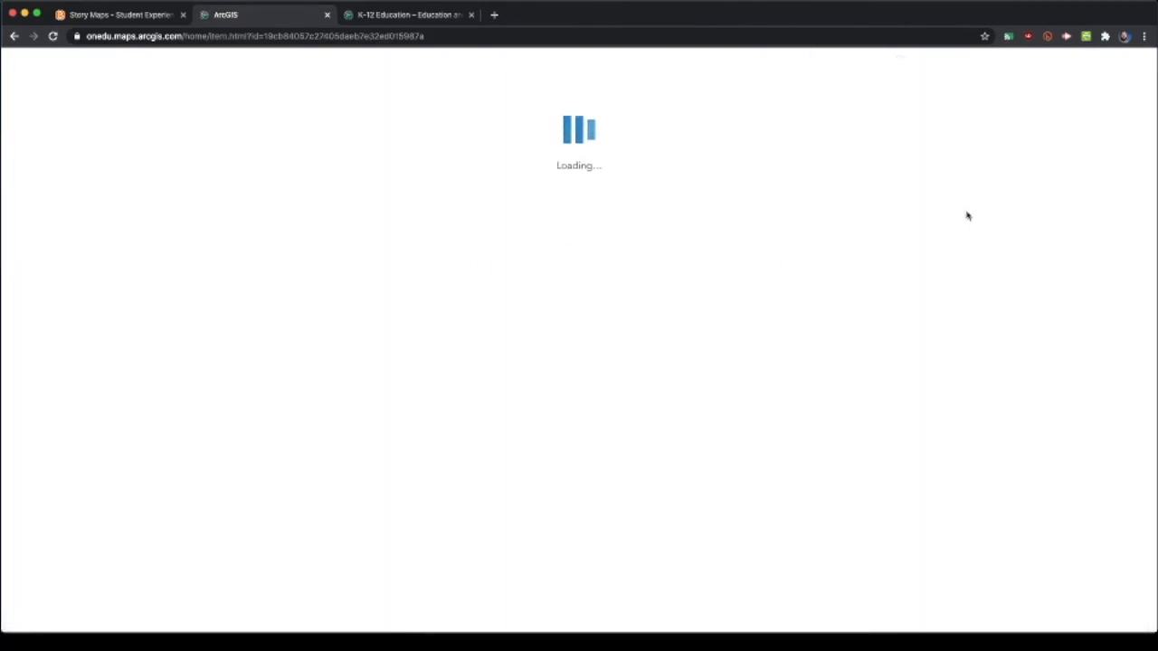
{"action": "left_click", "coordinate": [907, 232]}
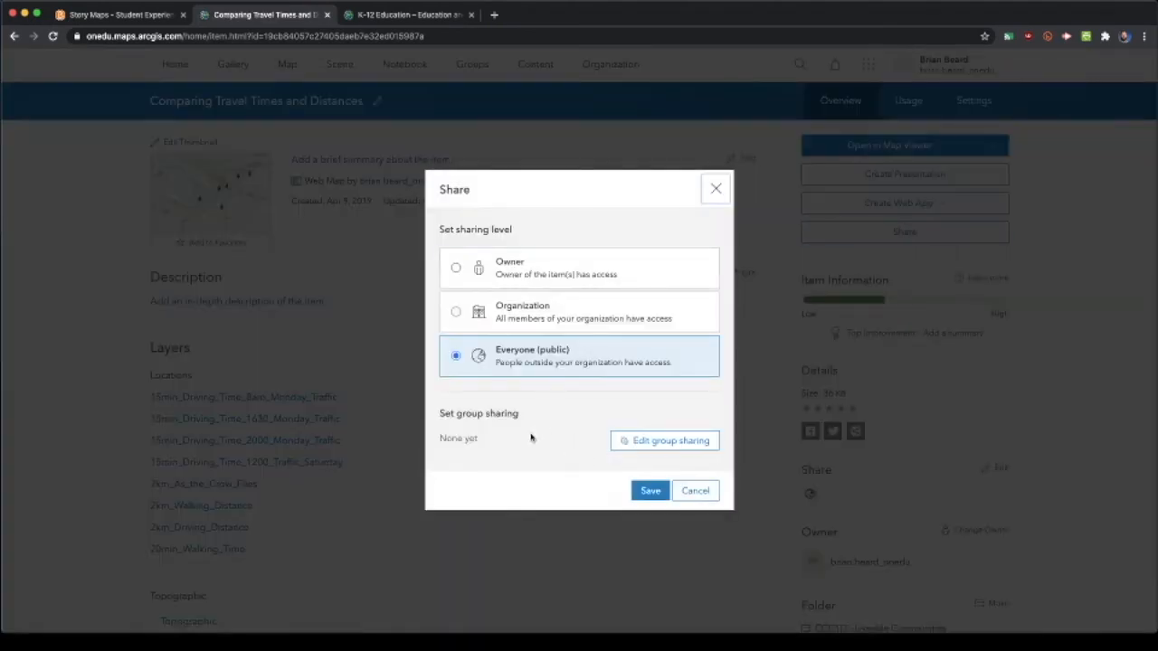
{"action": "left_click", "coordinate": [697, 491]}
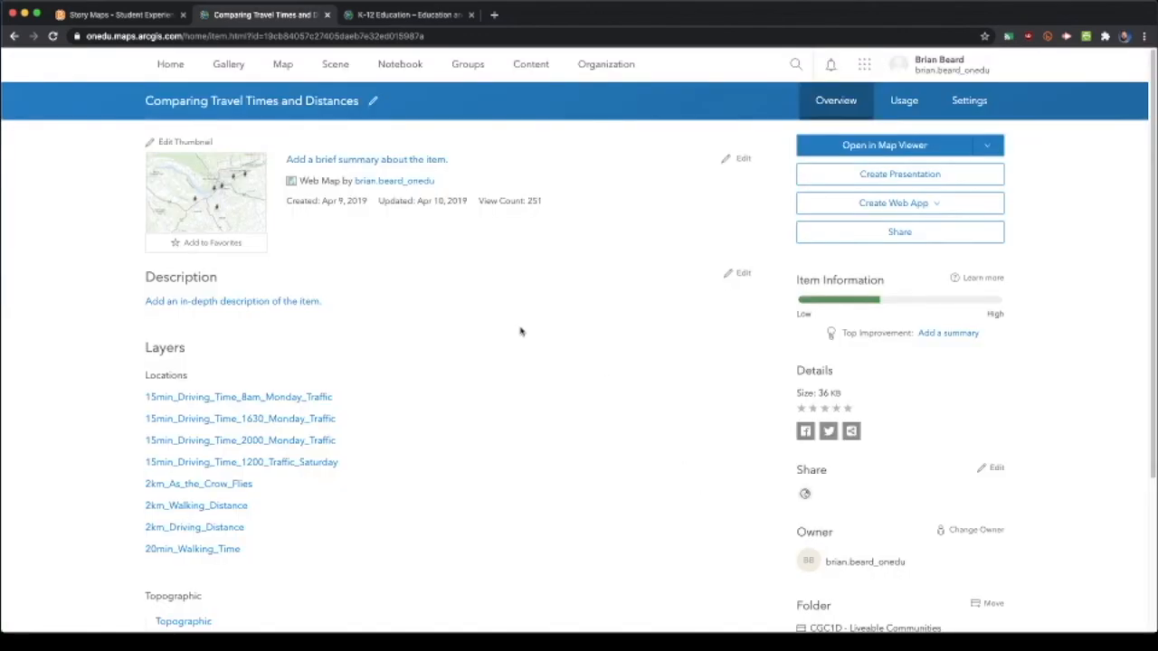